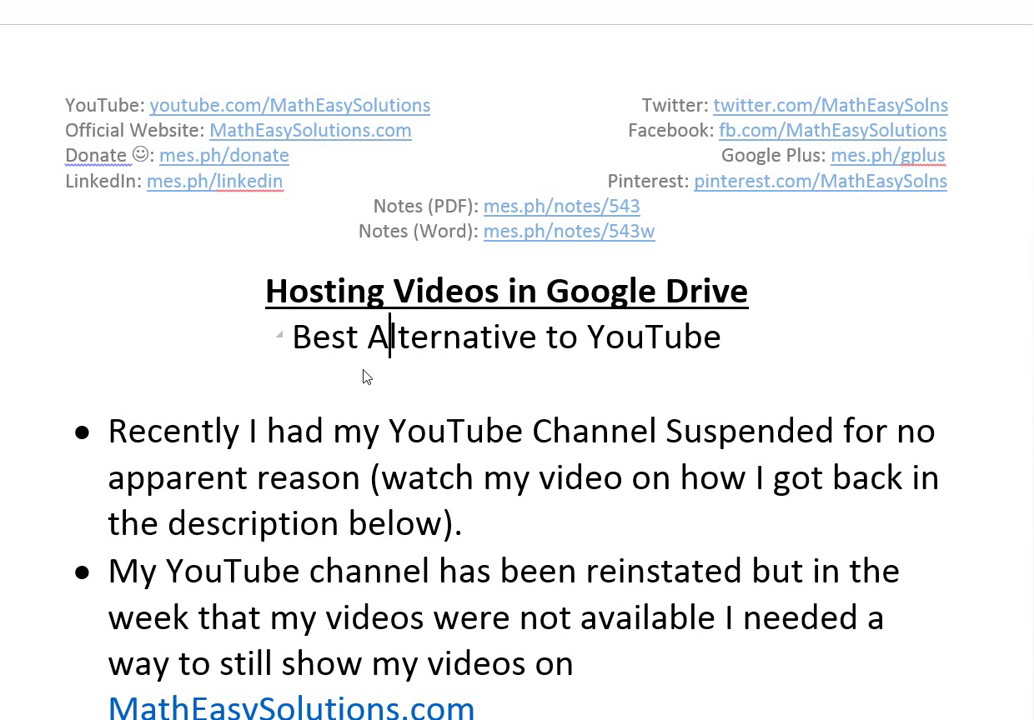
# Switch from the notes to the browser and open the Percentage Calculator Video Tutorial page on percentcalculator.com
pyautogui.scroll(-3, 361, 364)
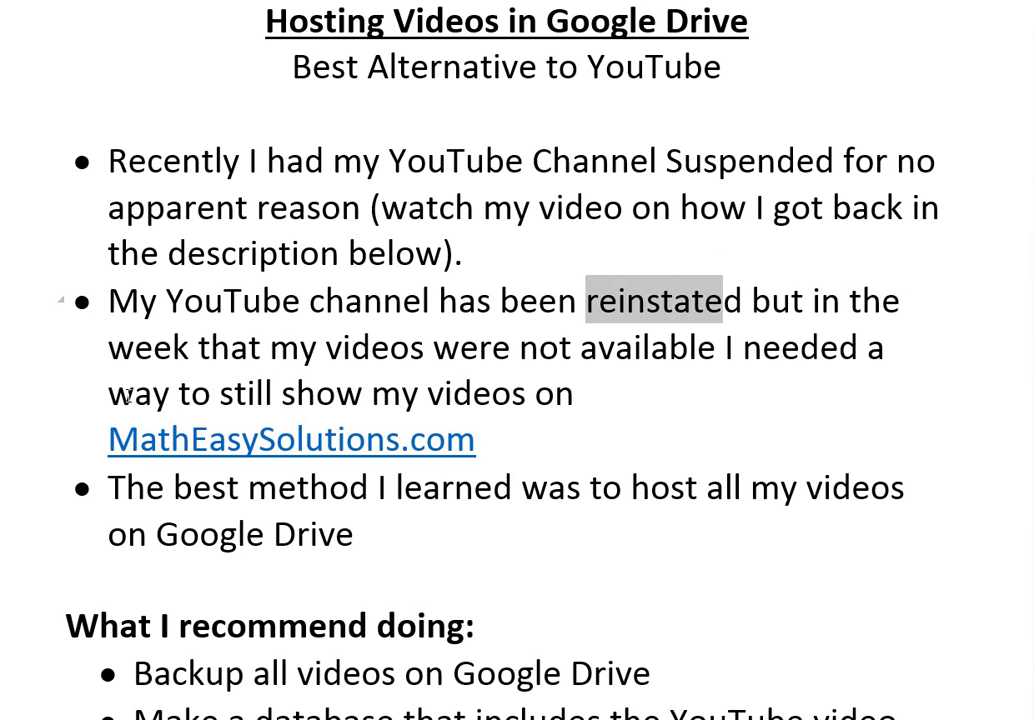
pyautogui.scroll(-3, 198, 447)
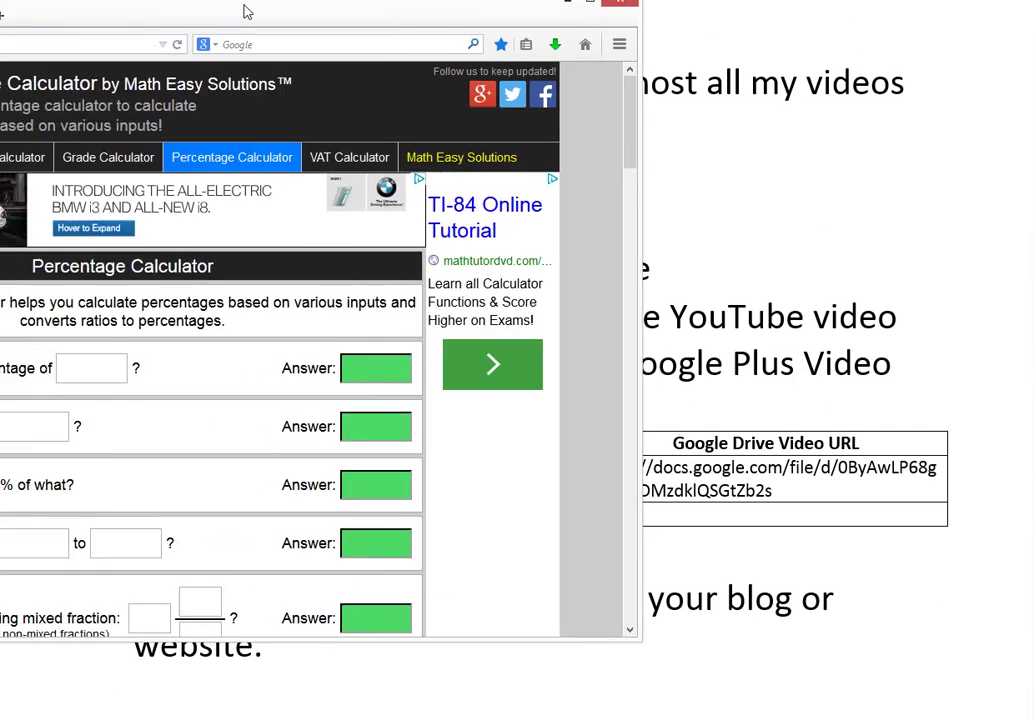
pyautogui.scroll(-5, 400, 438)
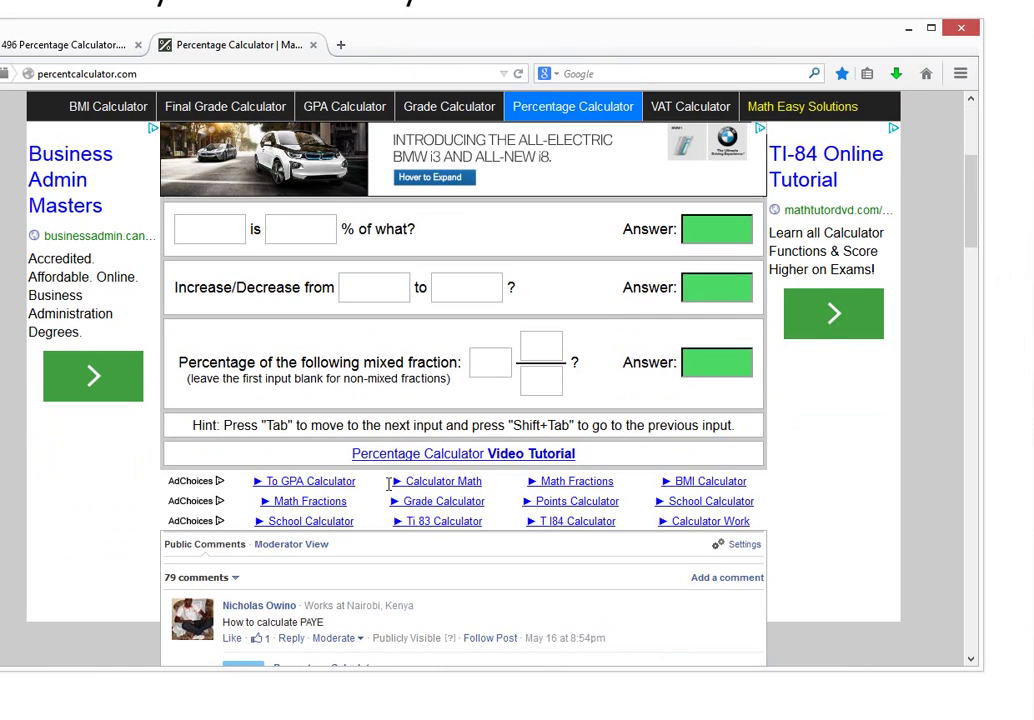
pyautogui.click(420, 457)
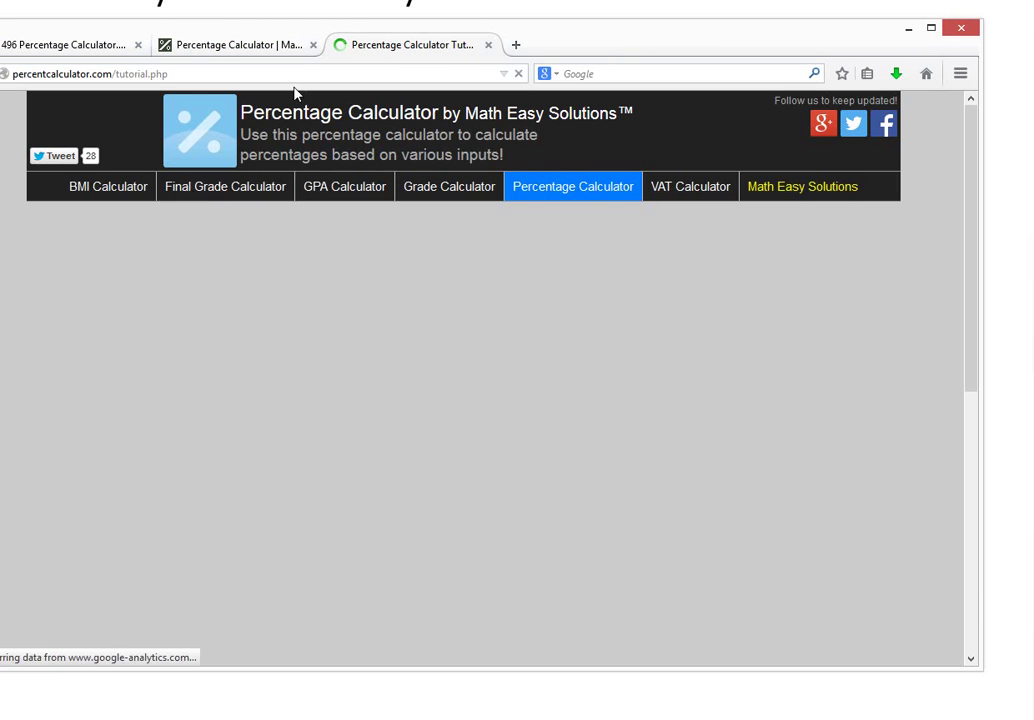
pyautogui.scroll(-3, 305, 311)
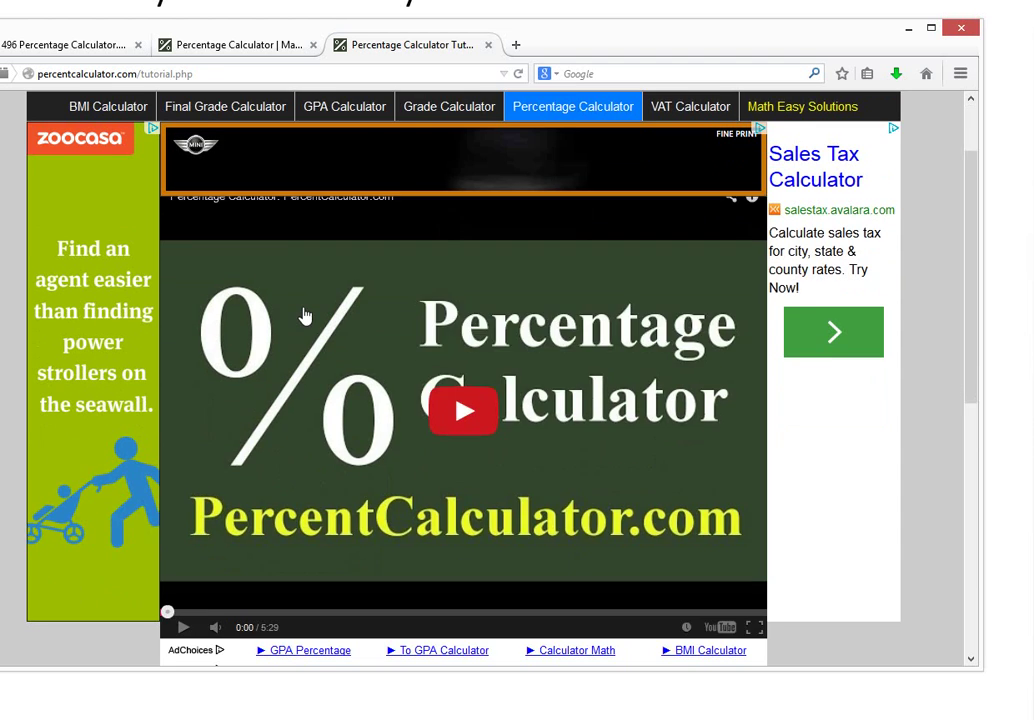
pyautogui.scroll(3, 295, 305)
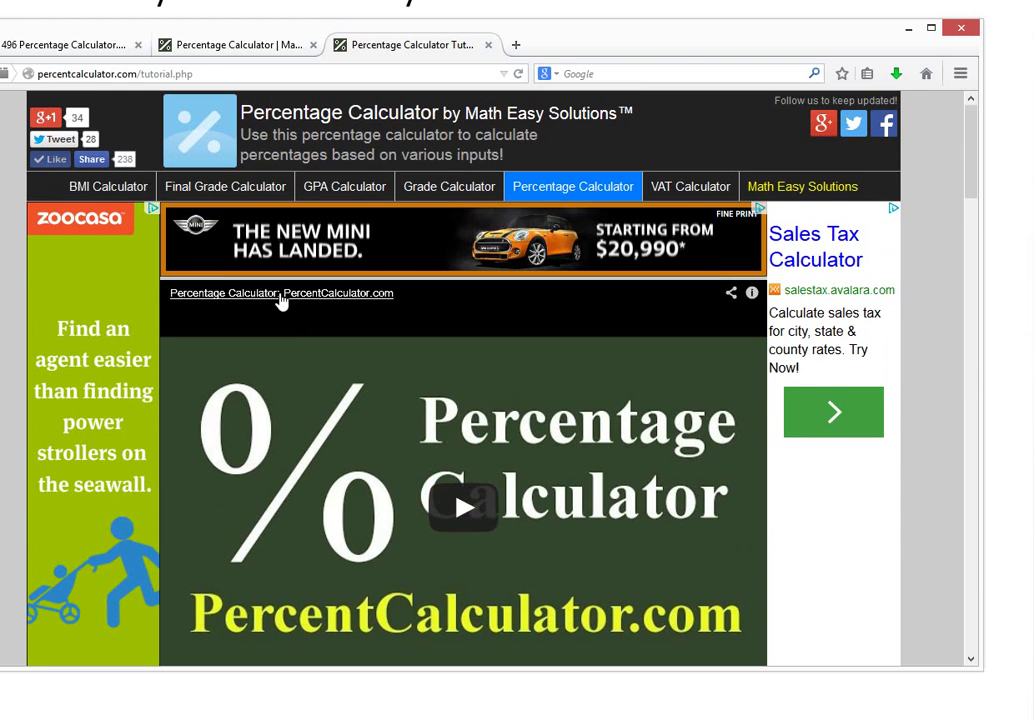
# Open the embedded tutorial video on YouTube, pause it and display its share link
pyautogui.click(287, 295)
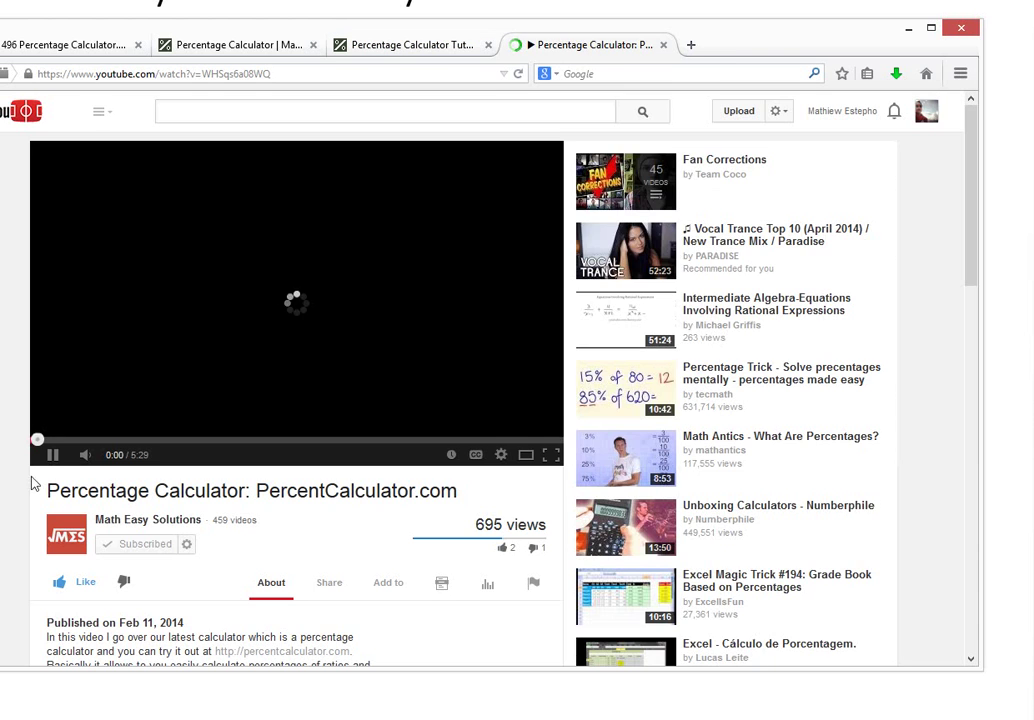
pyautogui.click(54, 457)
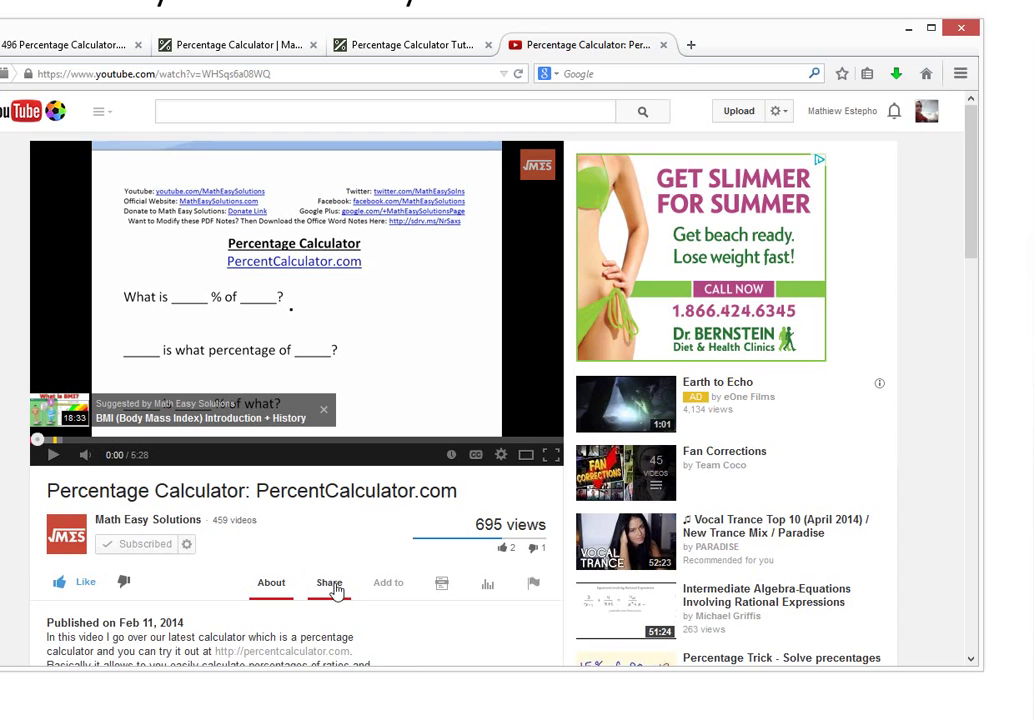
pyautogui.click(329, 582)
pyautogui.scroll(-3, 418, 561)
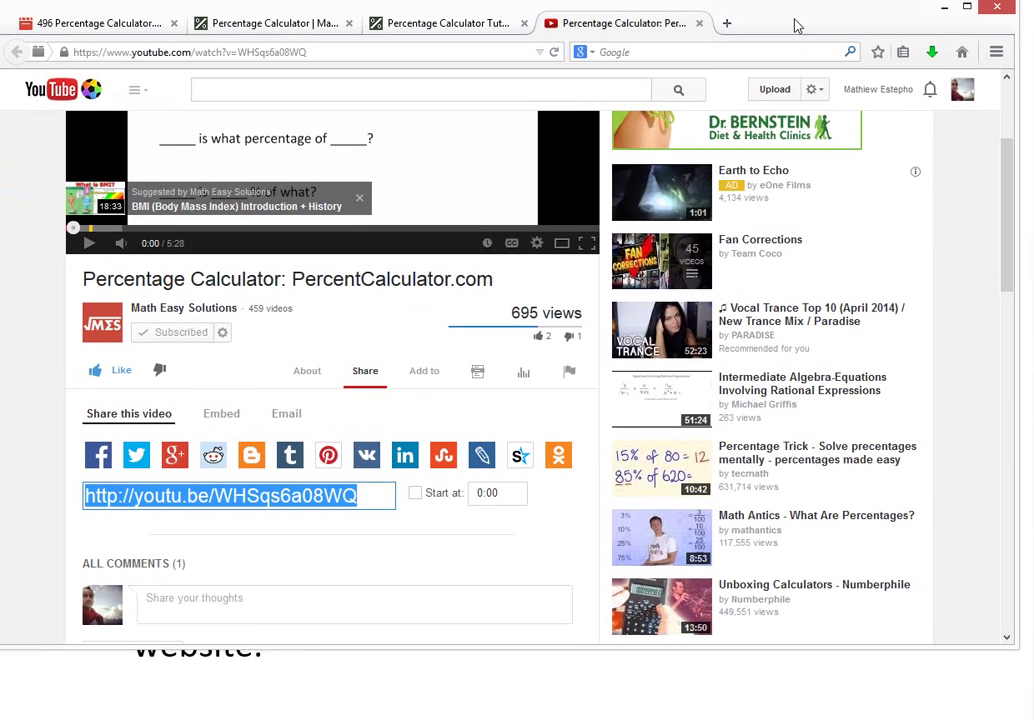
# Show the Google Drive page of 496 Percentage Calculator.avi and its URL
pyautogui.click(104, 22)
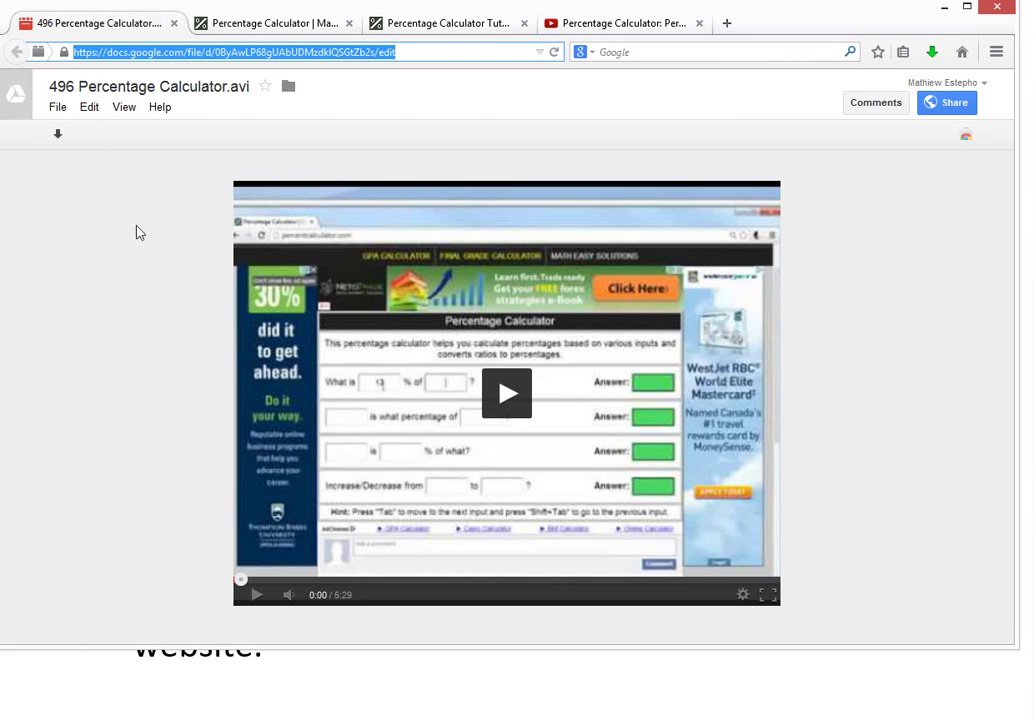
pyautogui.click(289, 57)
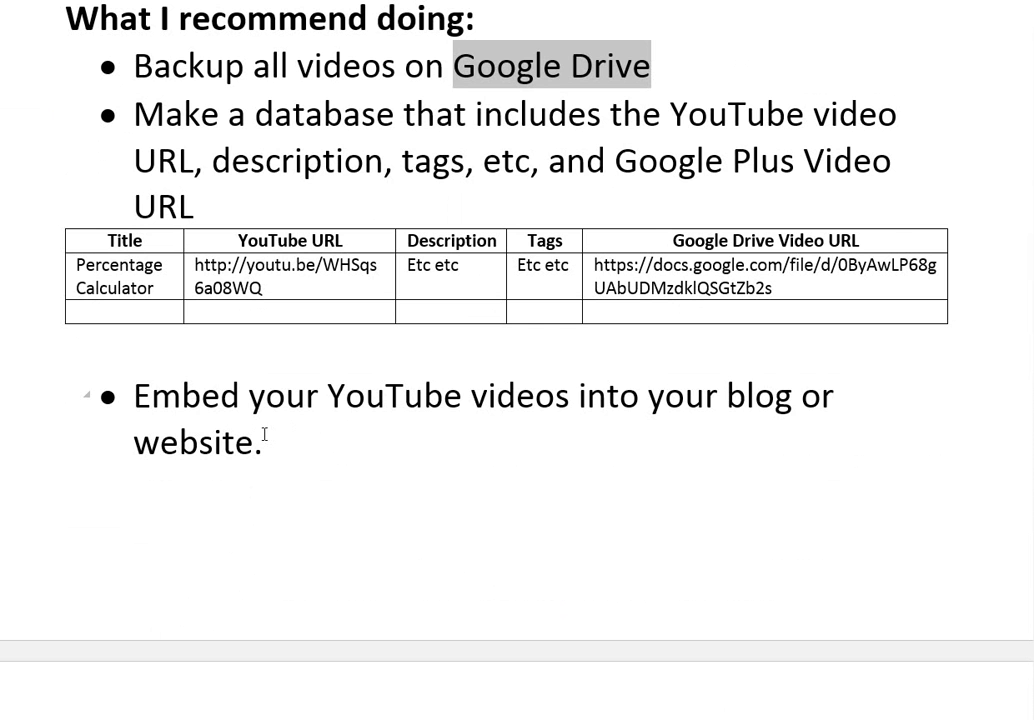
# Read the notes on embedding YouTube videos and highlight the passage about changing the embed codes to Google Drive hosted videos
pyautogui.scroll(-2, 265, 440)
pyautogui.scroll(2, 265, 442)
pyautogui.scroll(-3, 267, 444)
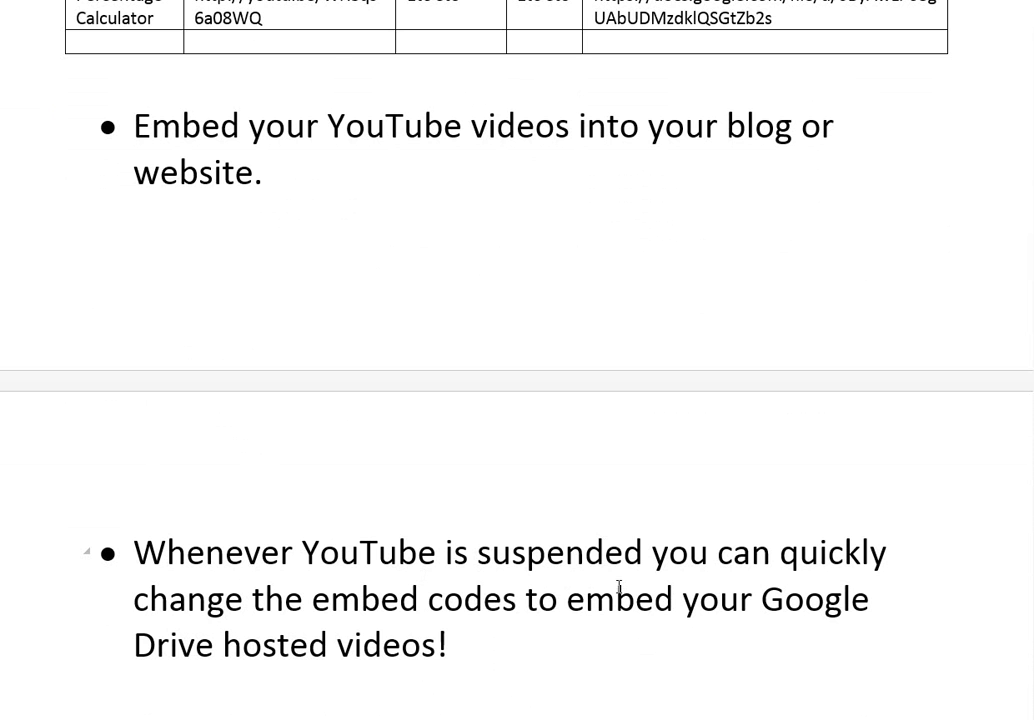
pyautogui.scroll(-2, 630, 588)
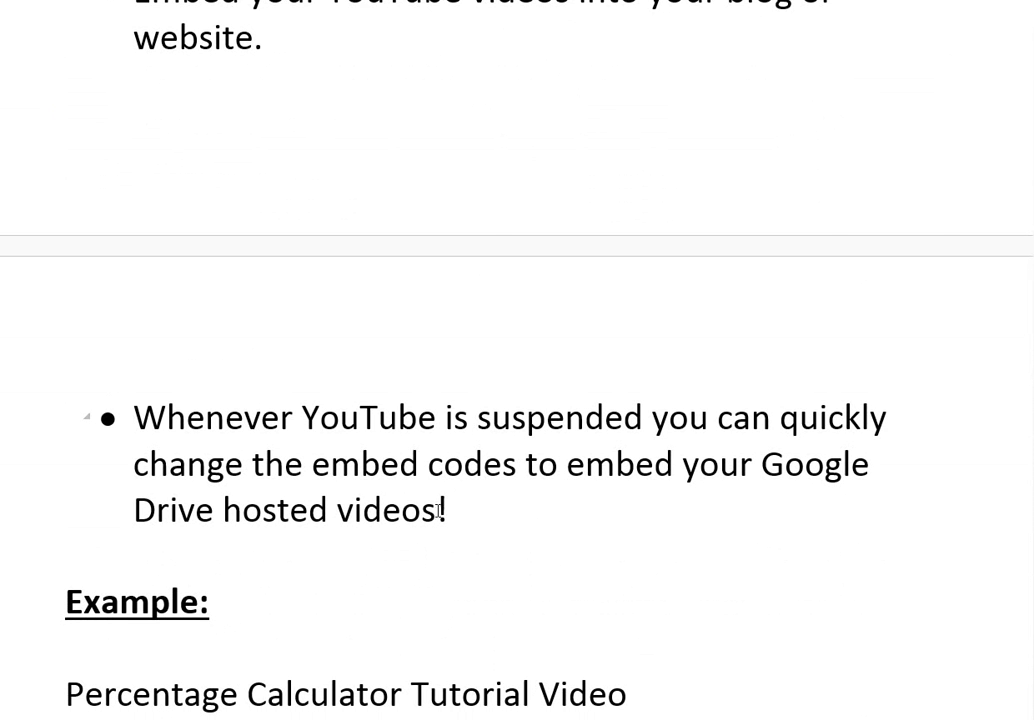
pyautogui.moveTo(437, 511); pyautogui.dragTo(134, 464)
pyautogui.scroll(-1, 490, 580)
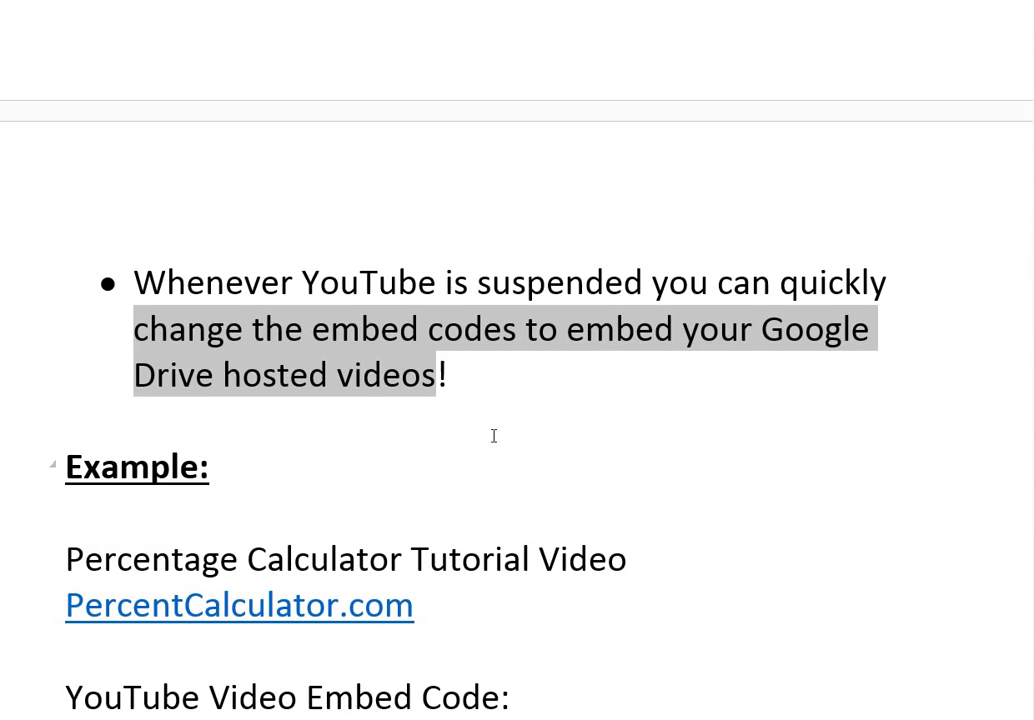
pyautogui.click(440, 385)
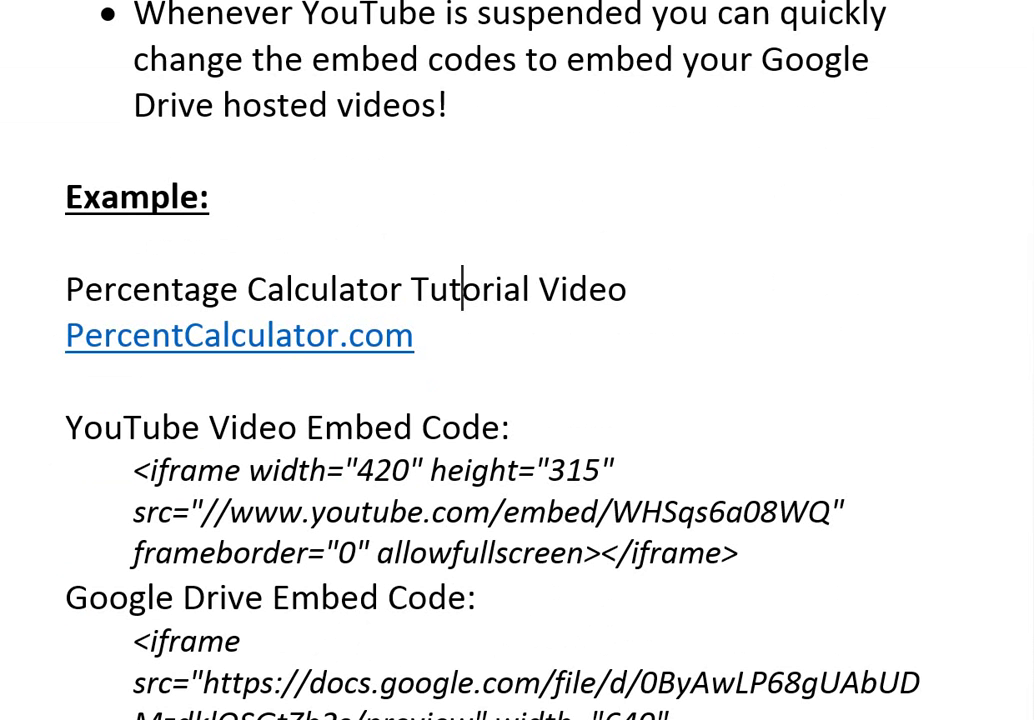
# Switch to the Percentage Calculator page in the browser and calculate what percentage 34 is of 435
pyautogui.hotkey('alt', 'Tab')
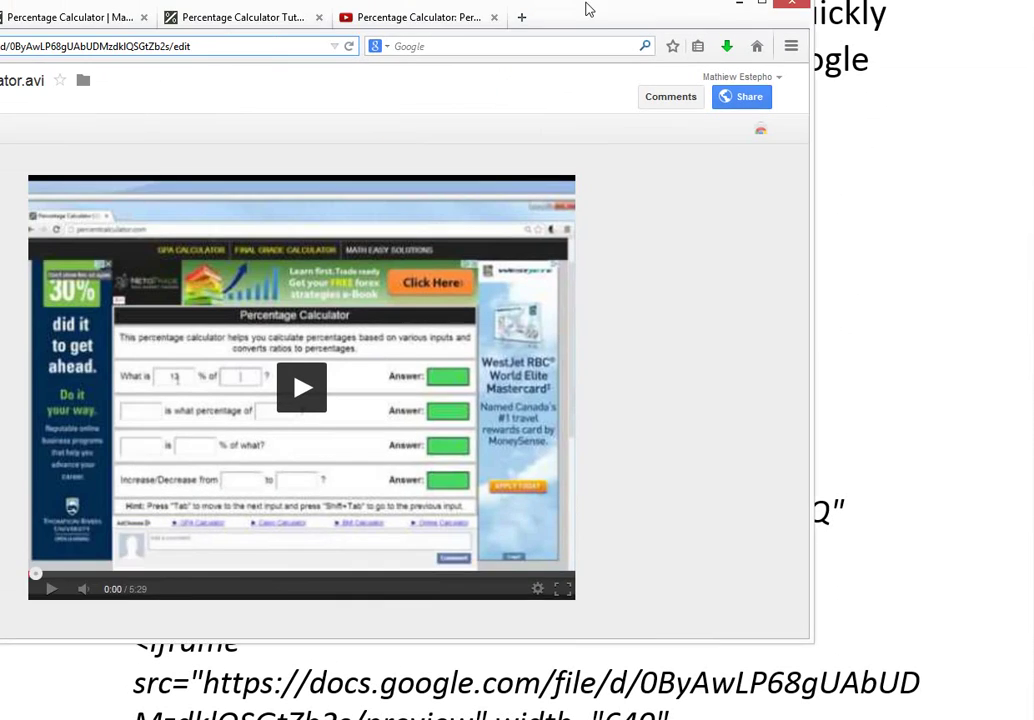
pyautogui.click(249, 41)
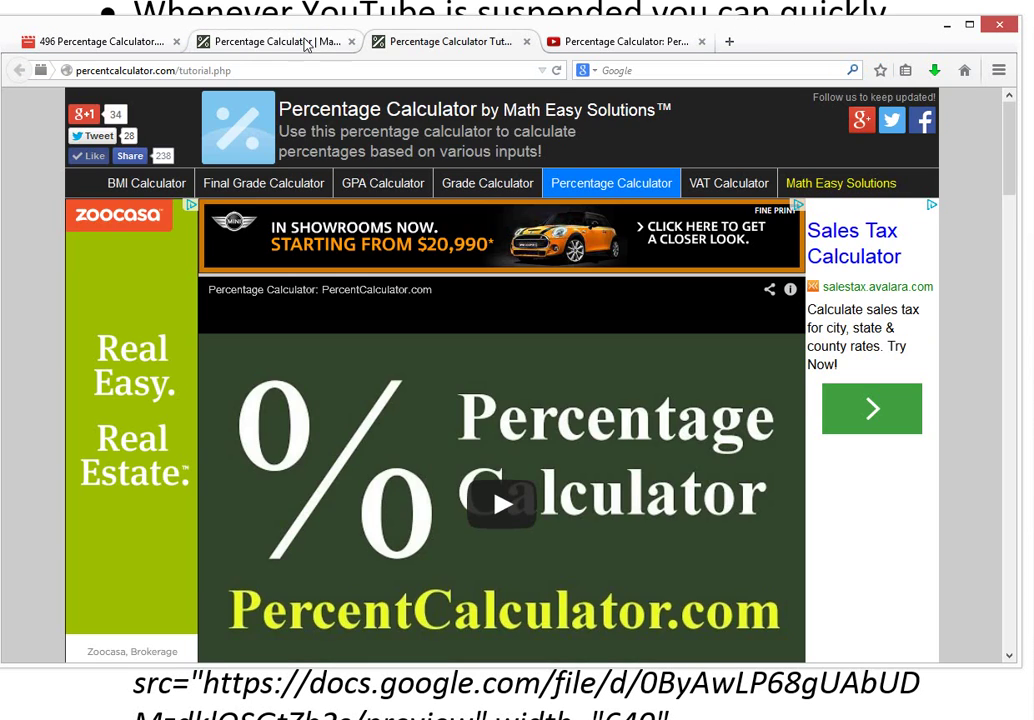
pyautogui.hotkey('alt', 'Left')
pyautogui.scroll(3, 340, 318)
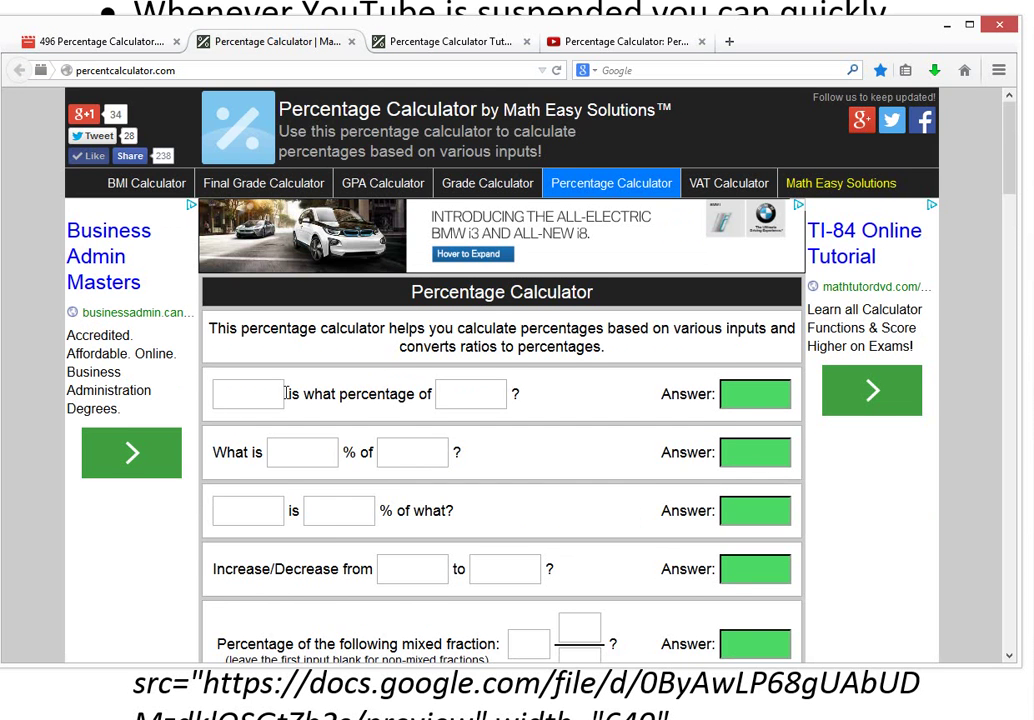
pyautogui.scroll(-2, 285, 393)
pyautogui.click(258, 300)
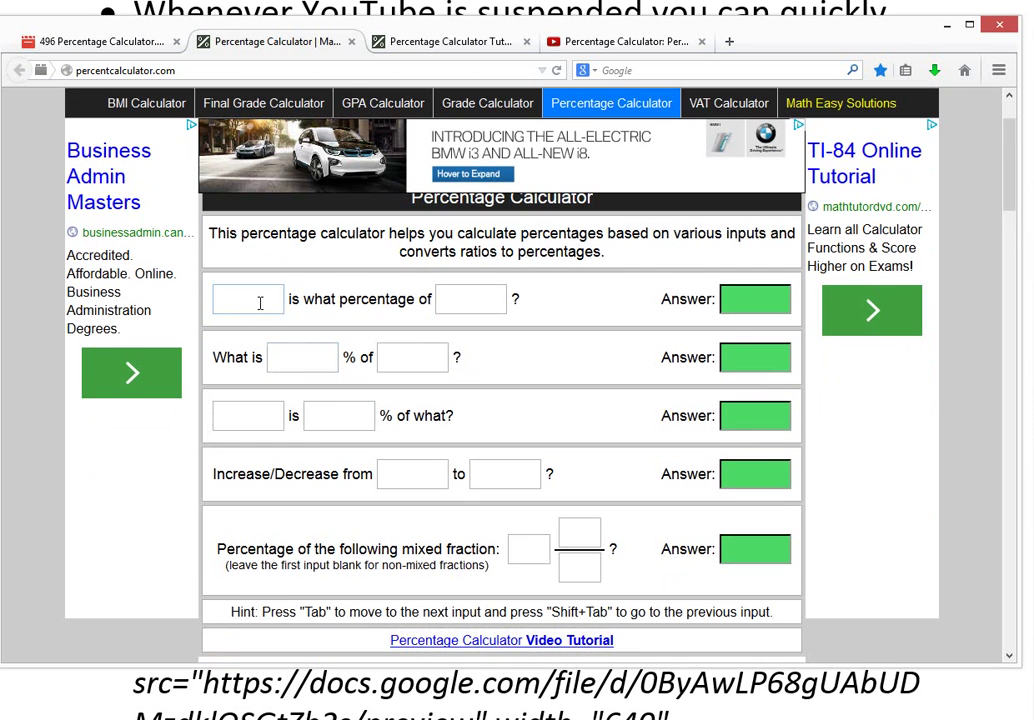
pyautogui.click(476, 299)
pyautogui.write('435')
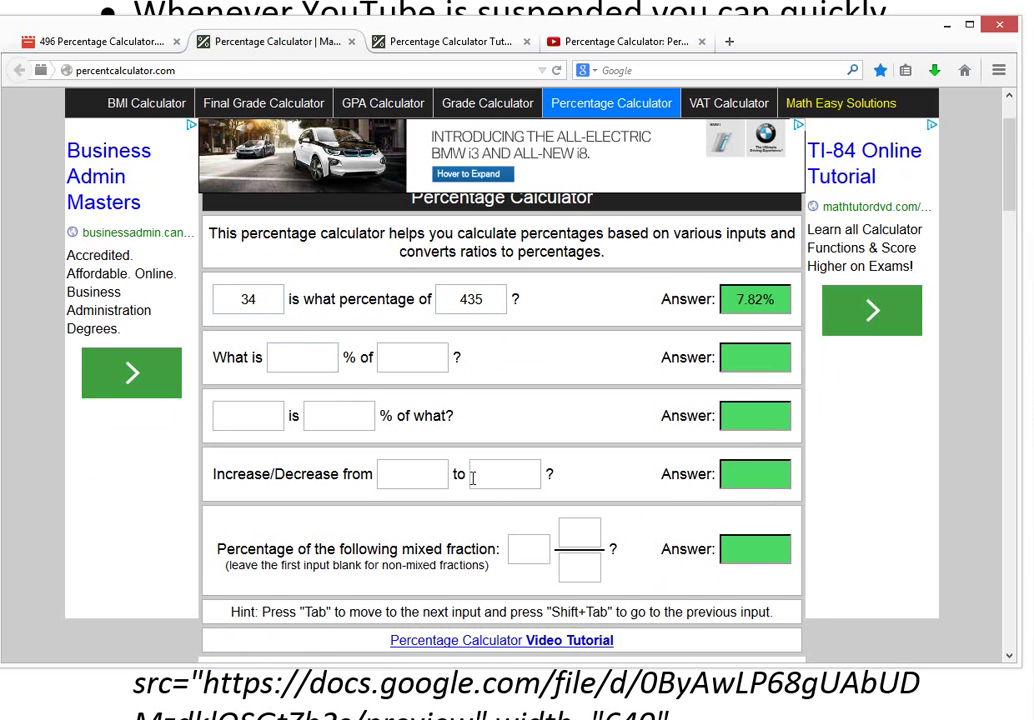
pyautogui.scroll(-2, 480, 545)
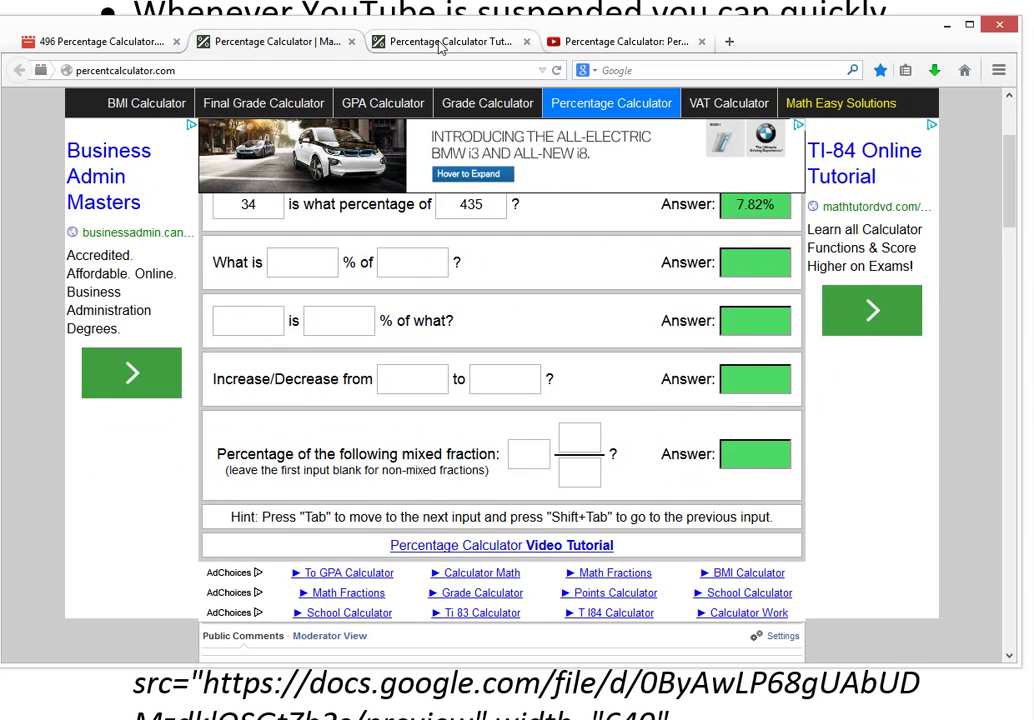
# Play the embedded video on the Percentage Calculator tutorial page briefly and pause it
pyautogui.click(439, 43)
pyautogui.scroll(-2, 495, 432)
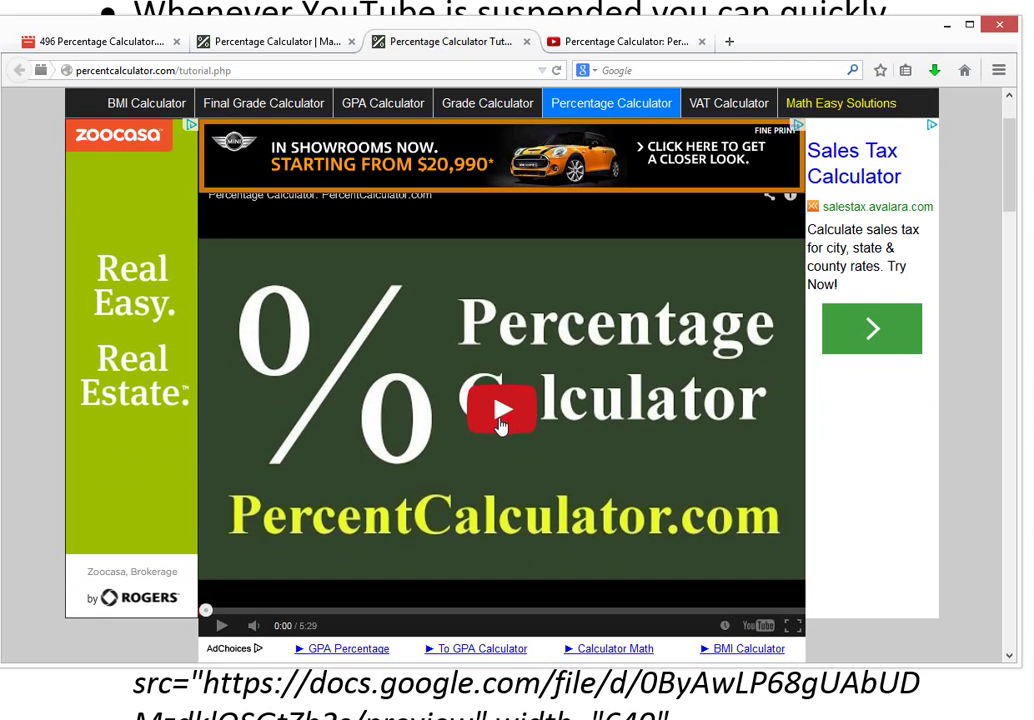
pyautogui.click(500, 420)
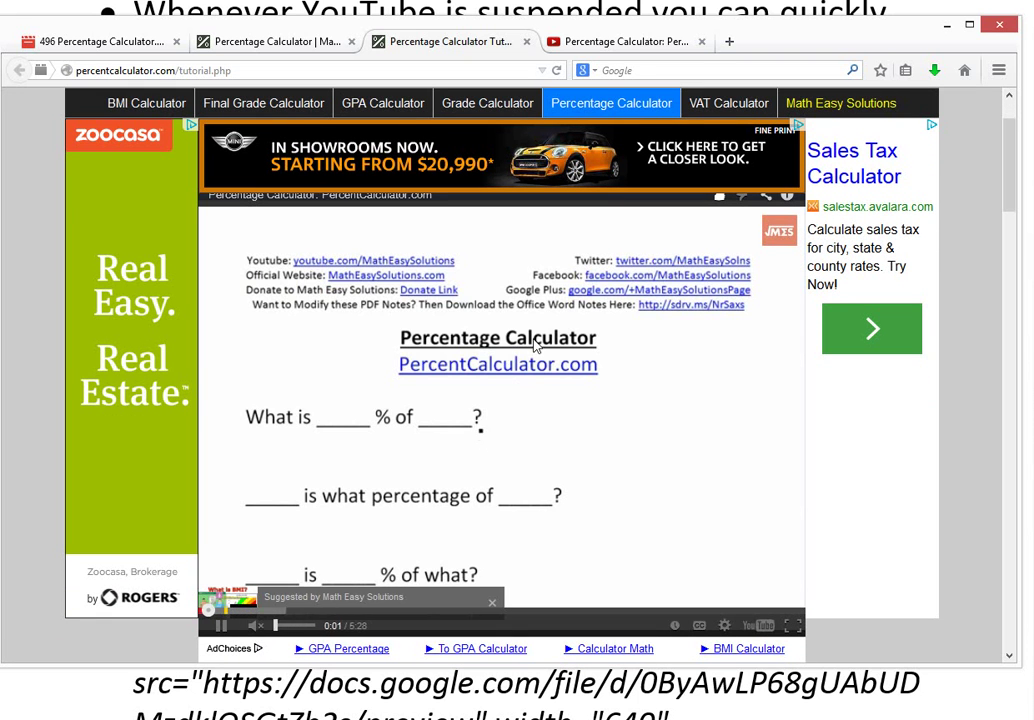
pyautogui.click(218, 626)
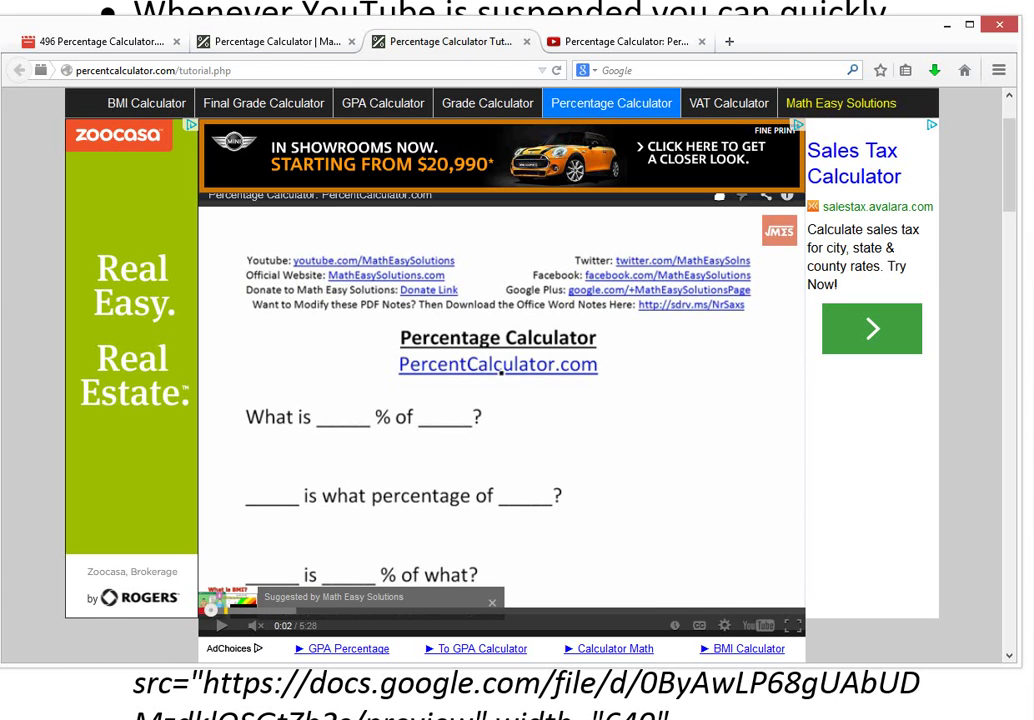
# Return to the notes and highlight the video ID WHSqs6a08WQ in the YouTube Video Embed Code example
pyautogui.hotkey('alt', 'Tab')
pyautogui.click(272, 470)
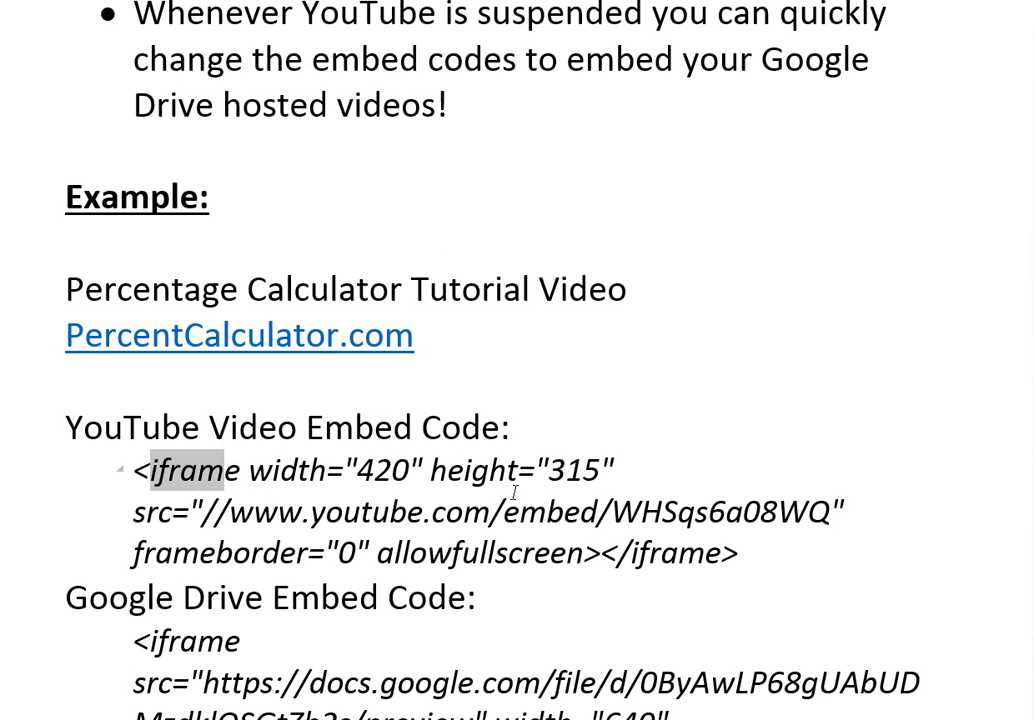
pyautogui.scroll(-3, 514, 492)
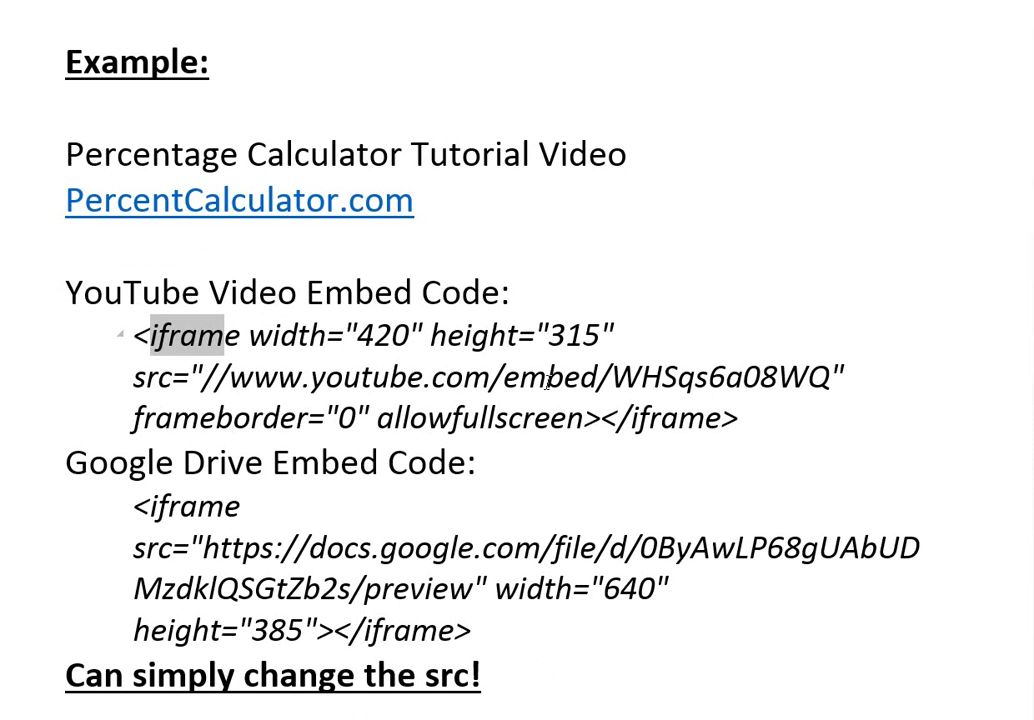
pyautogui.moveTo(617, 376); pyautogui.dragTo(830, 378)
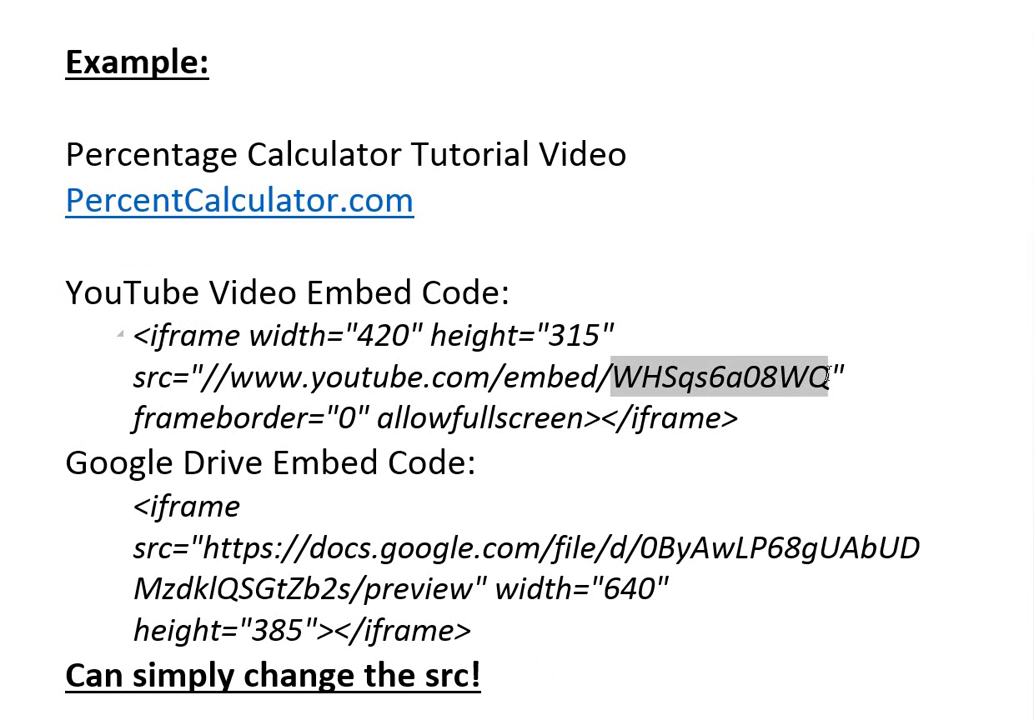
# Display the iframe embed code of the Percentage Calculator video on its YouTube page
pyautogui.scroll(8, 634, 398)
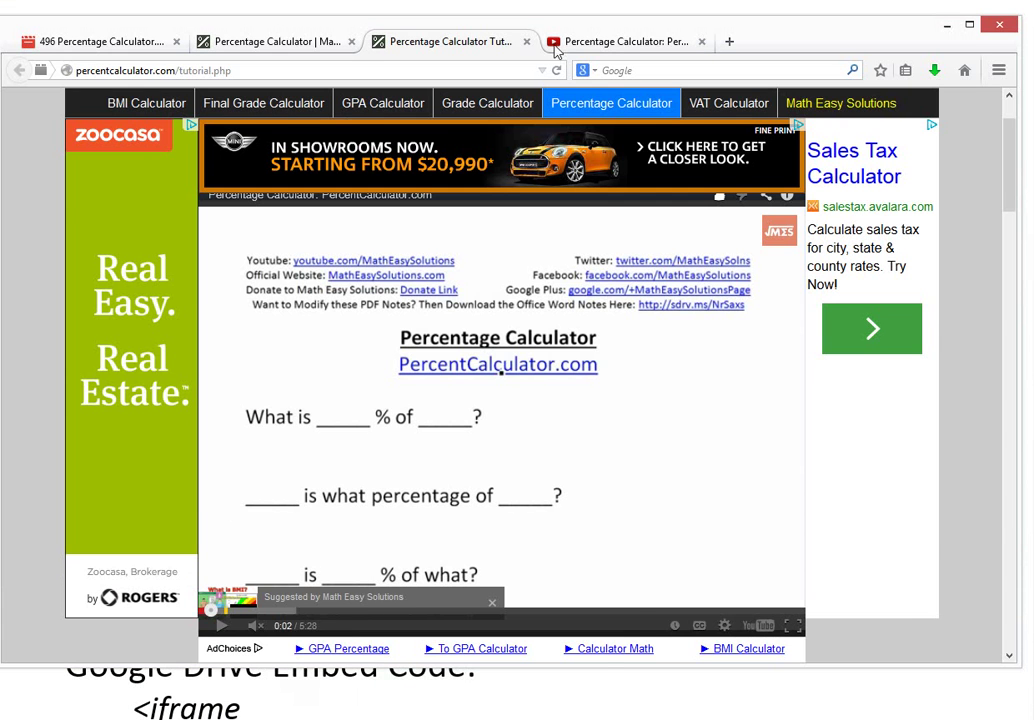
pyautogui.click(619, 45)
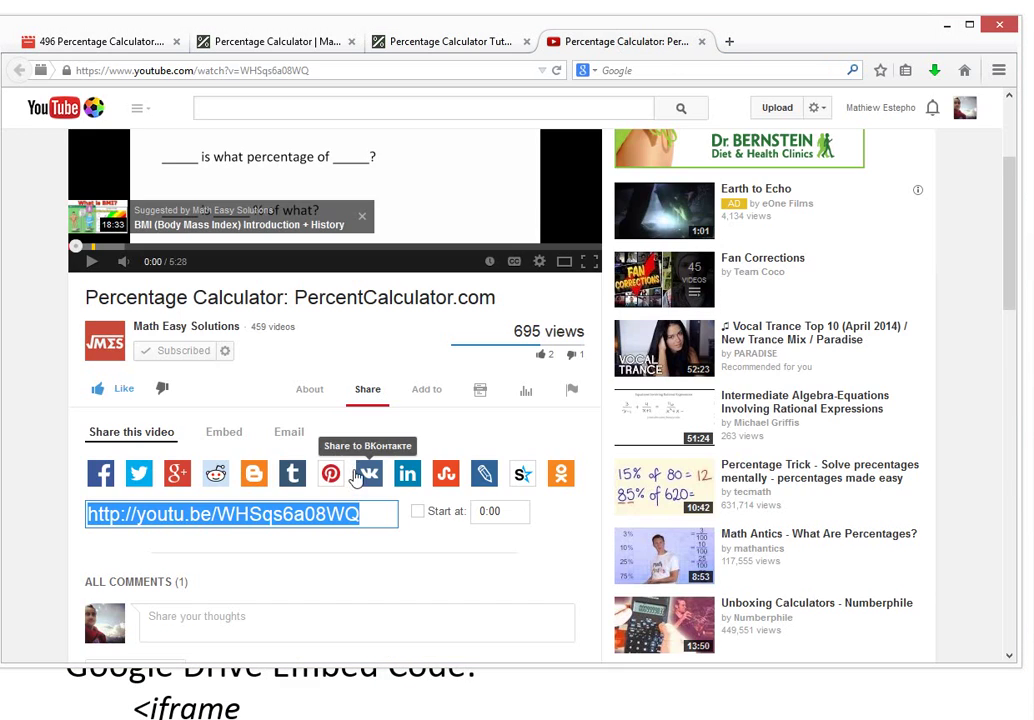
pyautogui.click(222, 433)
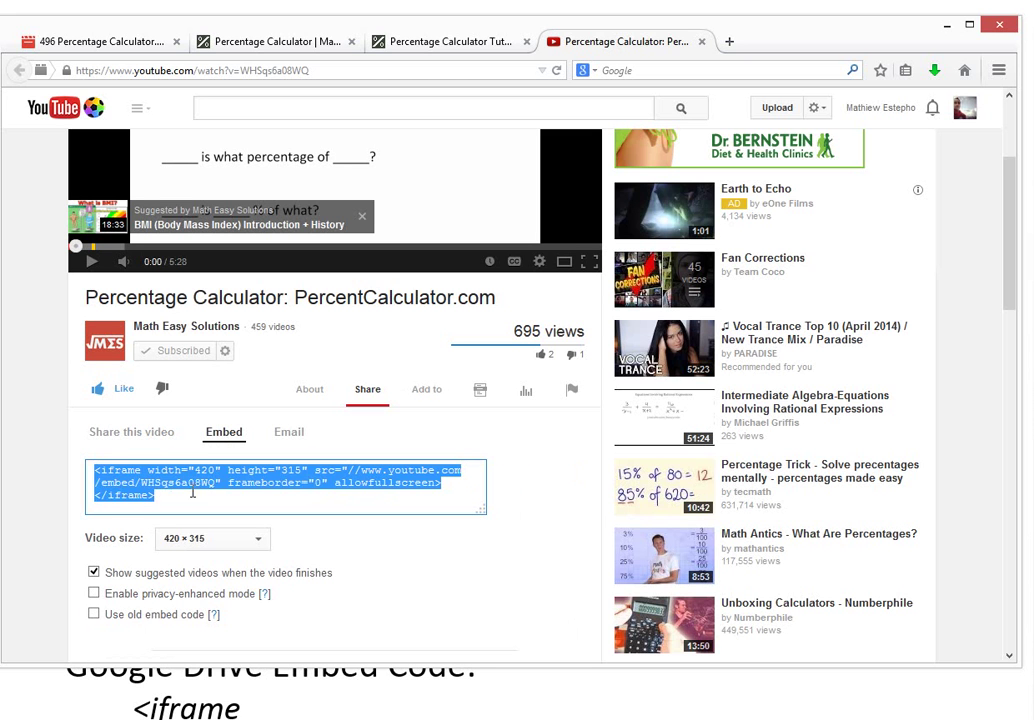
pyautogui.click(215, 497)
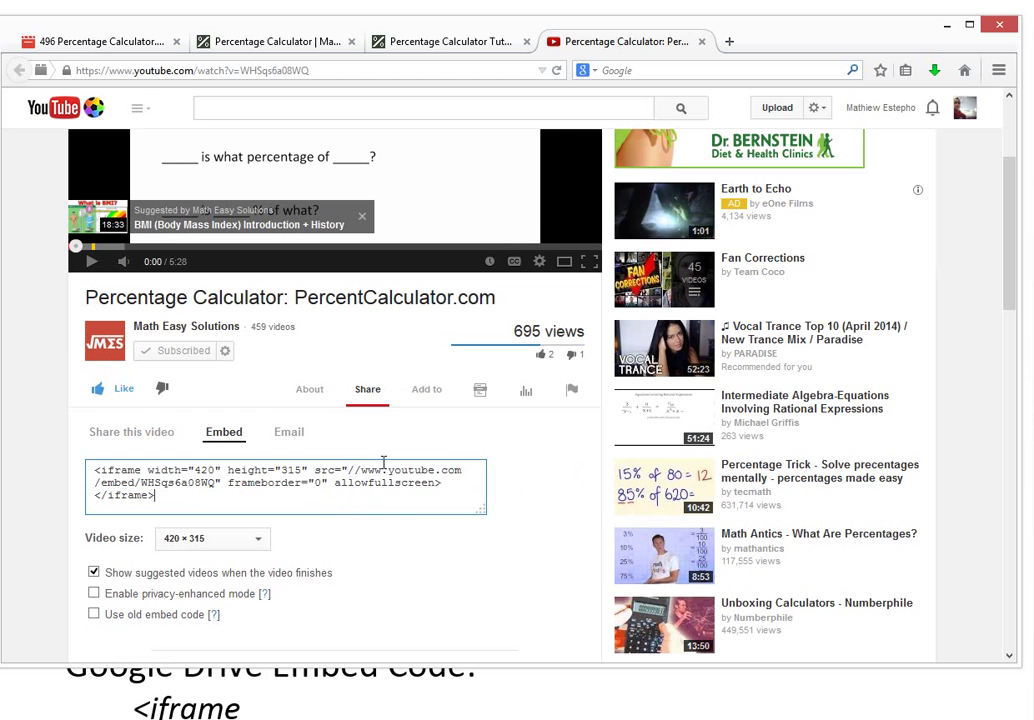
# Switch back to the notes and examine the Google Drive Embed Code example below the YouTube one
pyautogui.hotkey('alt', 'Tab')
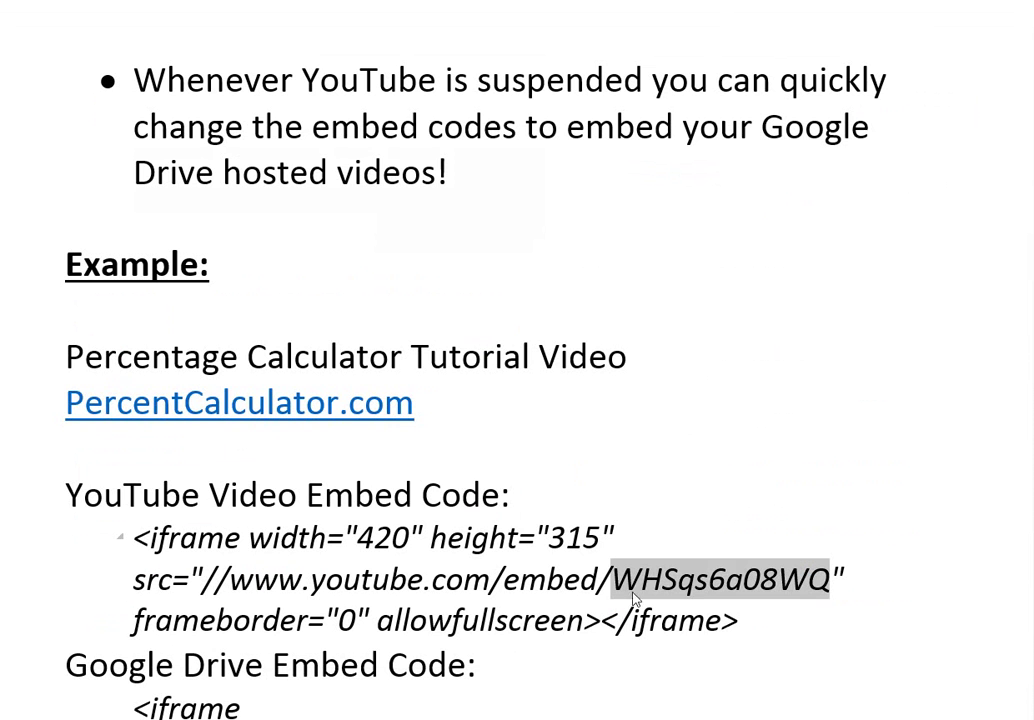
pyautogui.click(521, 621)
pyautogui.scroll(-1, 410, 615)
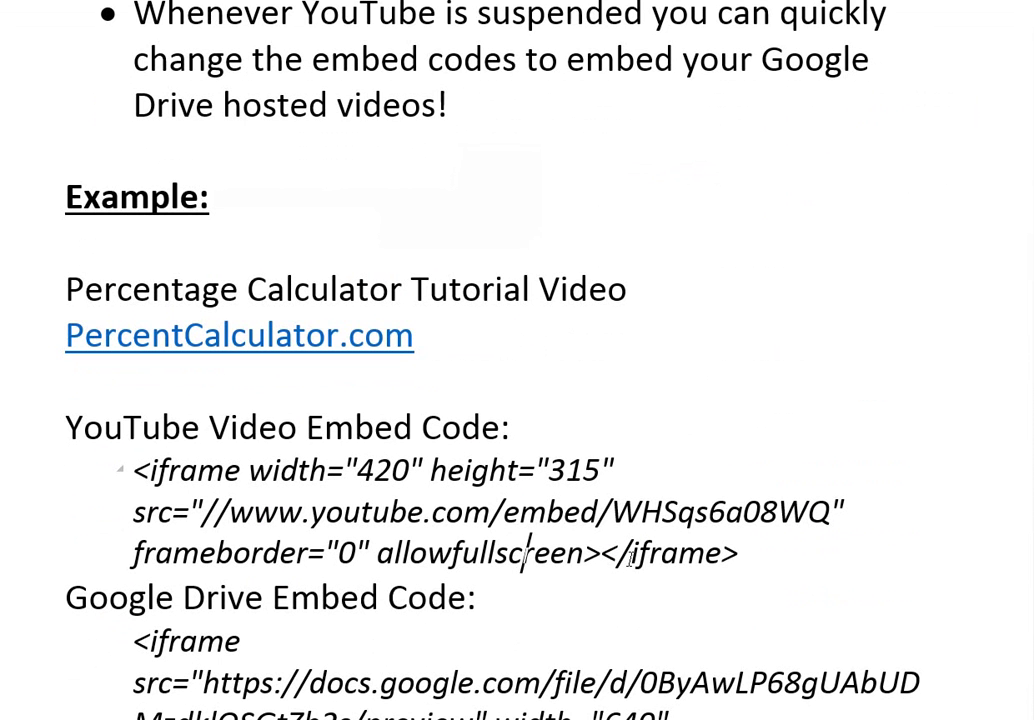
pyautogui.scroll(-1, 570, 552)
pyautogui.scroll(-2, 570, 552)
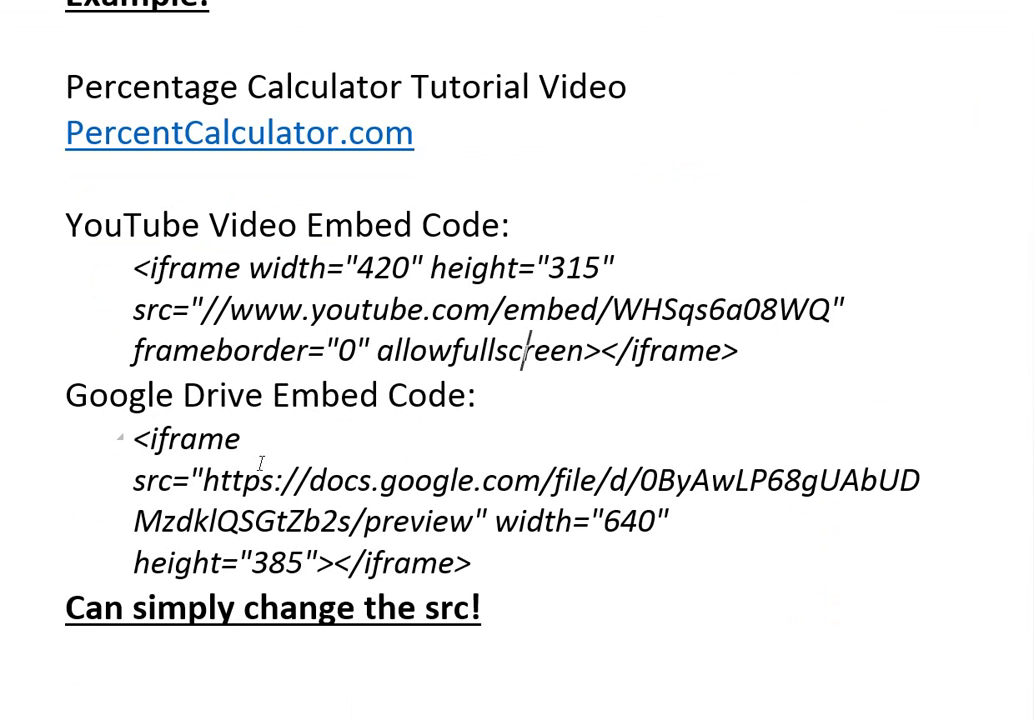
# Switch to the browser and review the visibility and access options in the sharing settings of 496 Percentage Calculator.avi on Google Drive, without changing them
pyautogui.moveTo(185, 715)
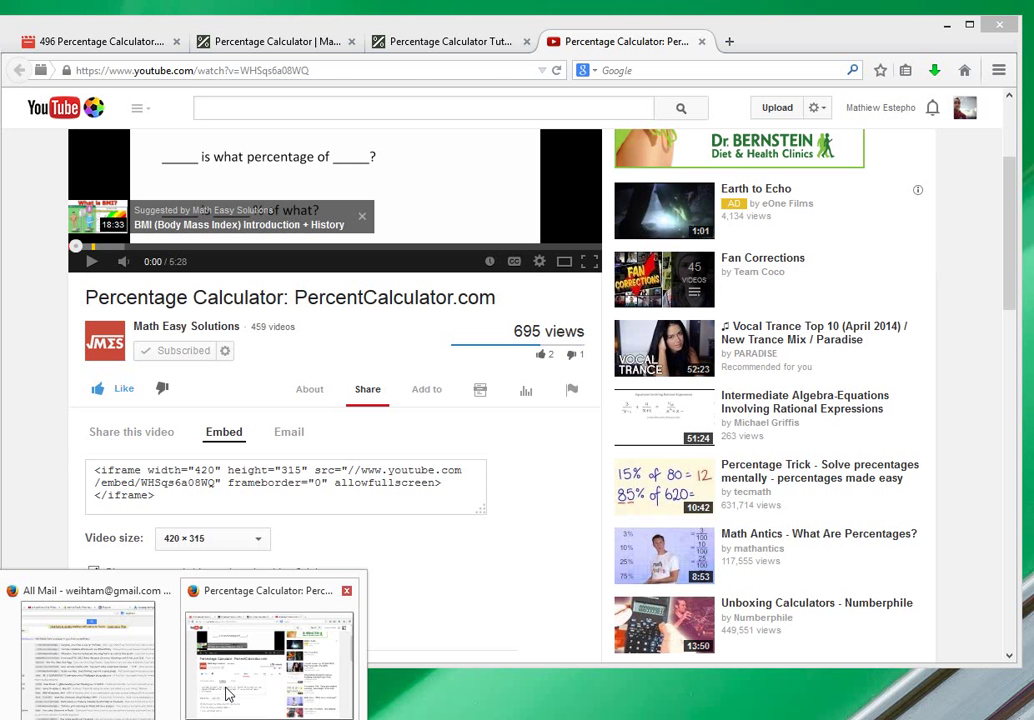
pyautogui.click(229, 688)
pyautogui.click(76, 38)
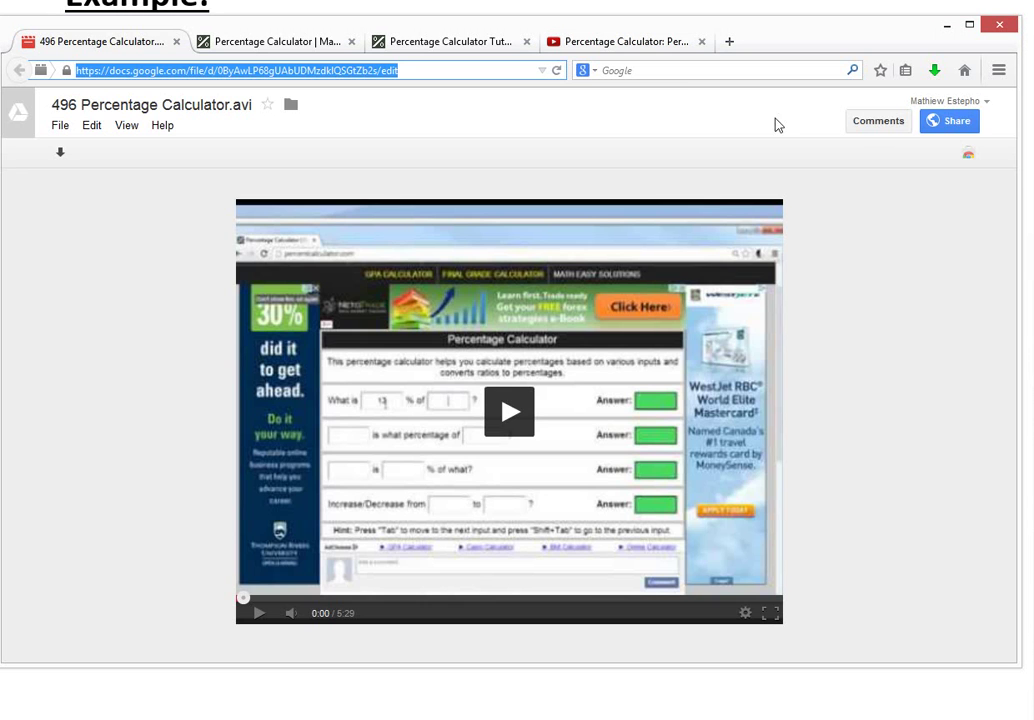
pyautogui.click(957, 121)
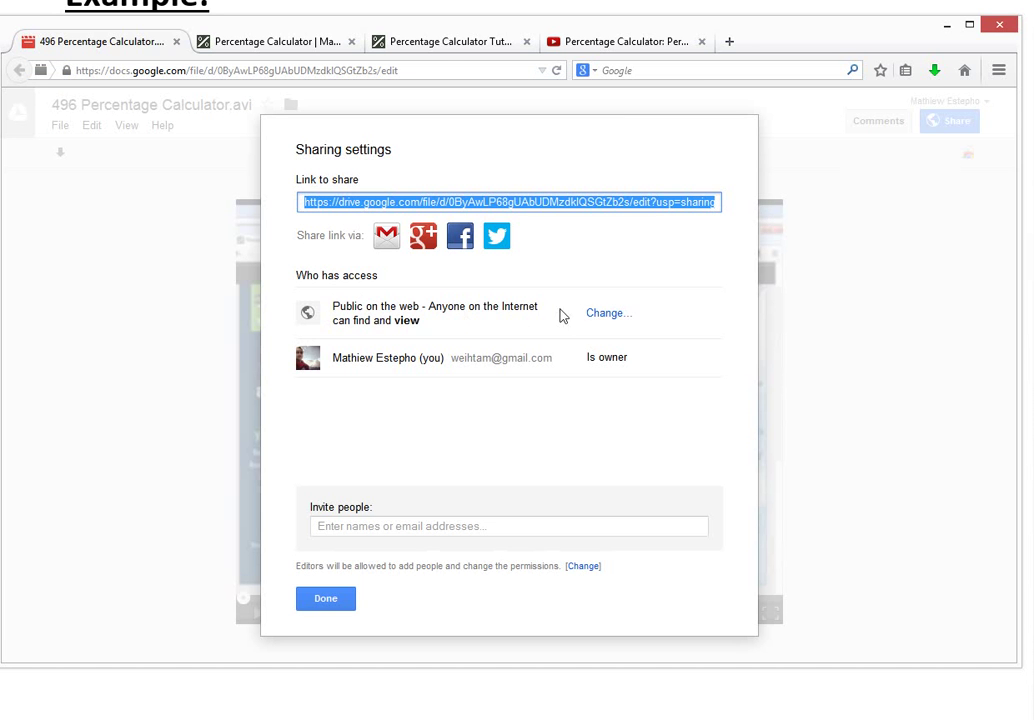
pyautogui.click(598, 315)
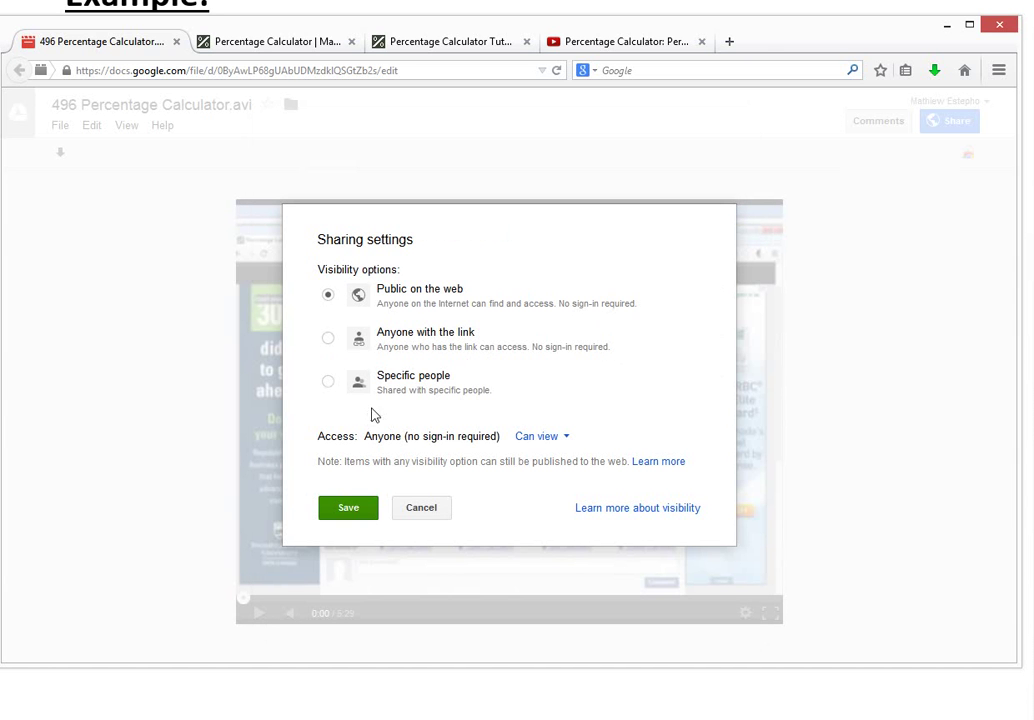
pyautogui.click(566, 444)
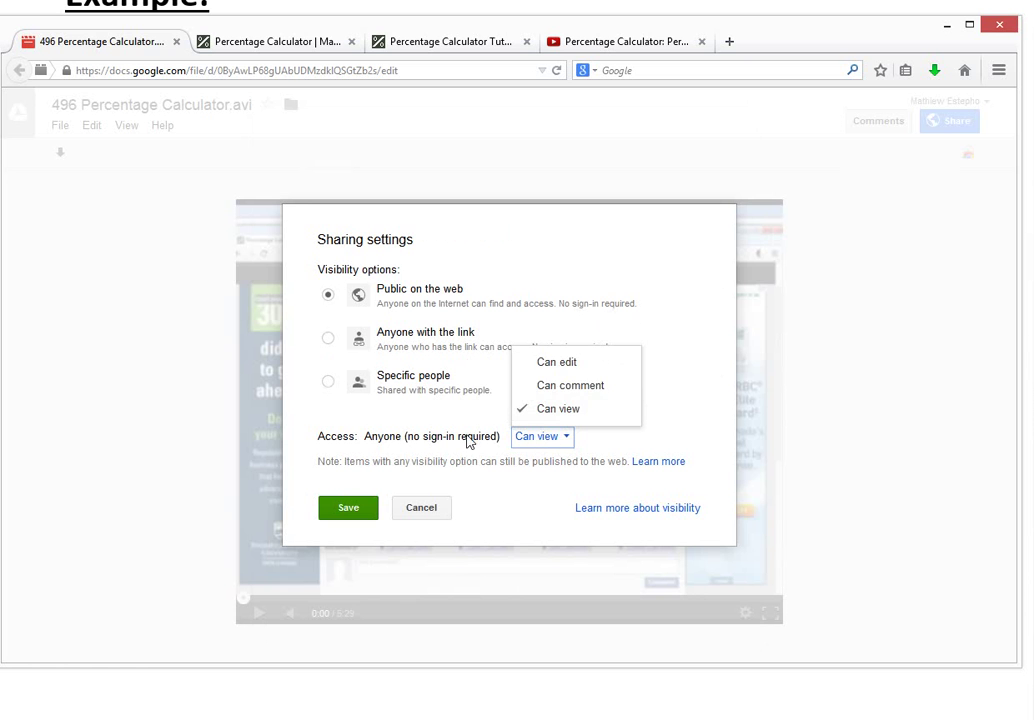
pyautogui.click(418, 510)
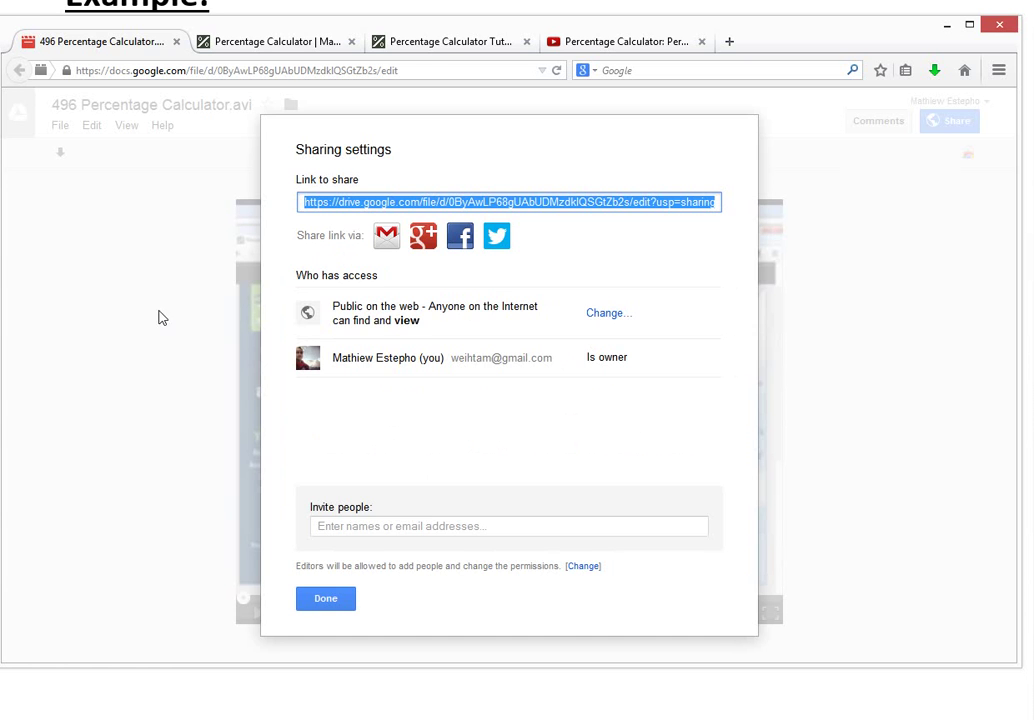
pyautogui.click(335, 598)
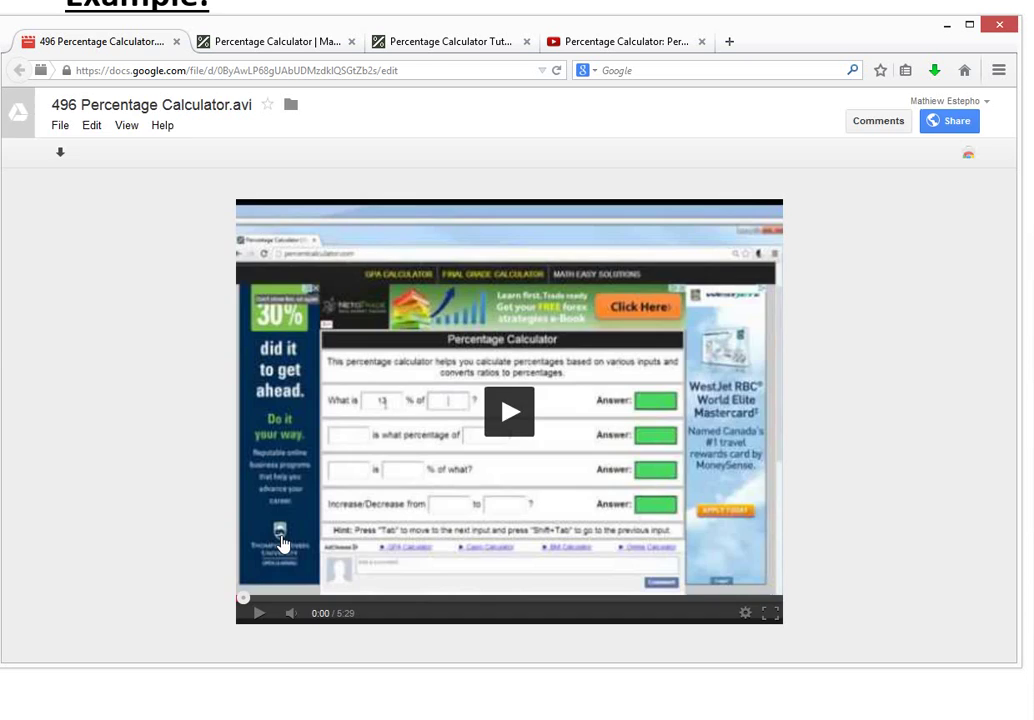
# Display the HTML embed code of 496 Percentage Calculator.avi in Google Drive, and close it again
pyautogui.click(59, 124)
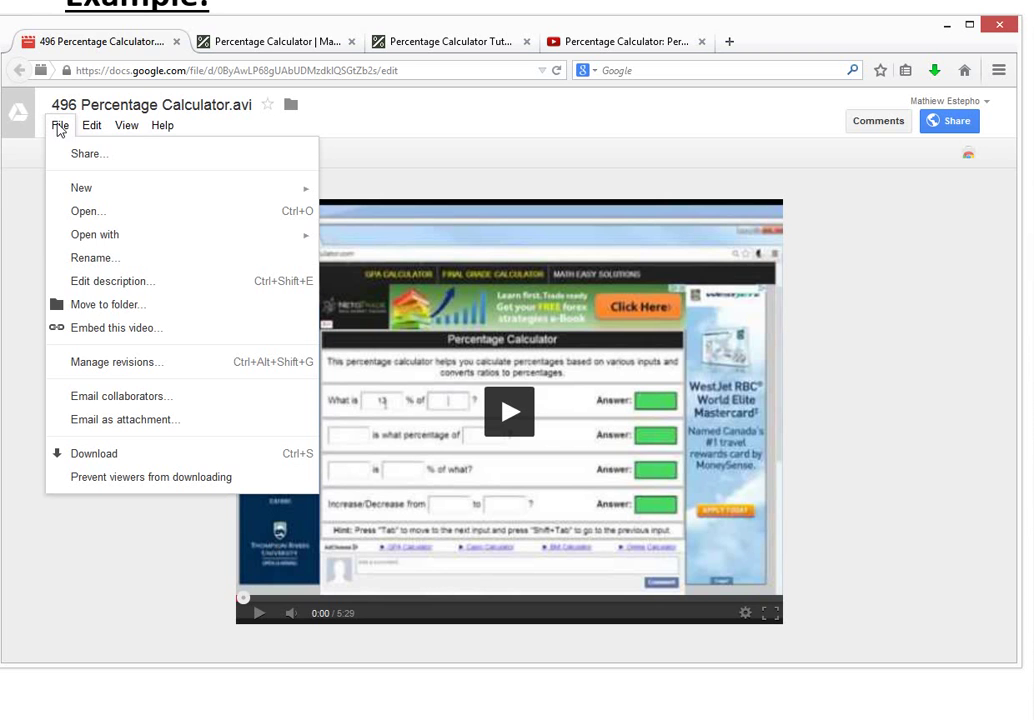
pyautogui.click(97, 327)
pyautogui.click(404, 378)
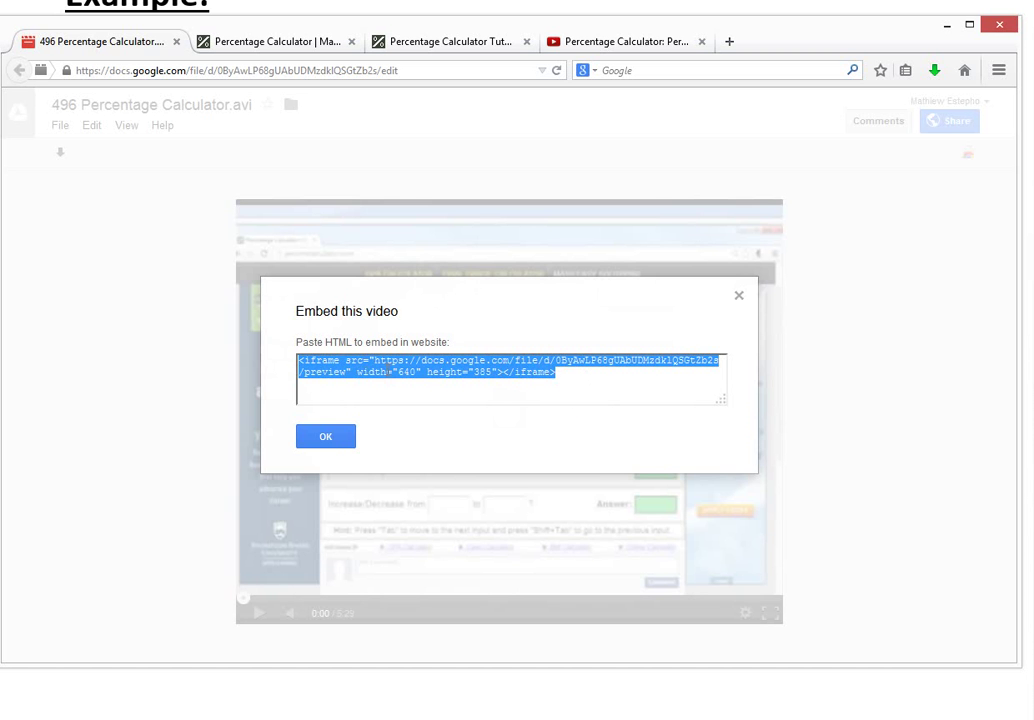
pyautogui.click(737, 297)
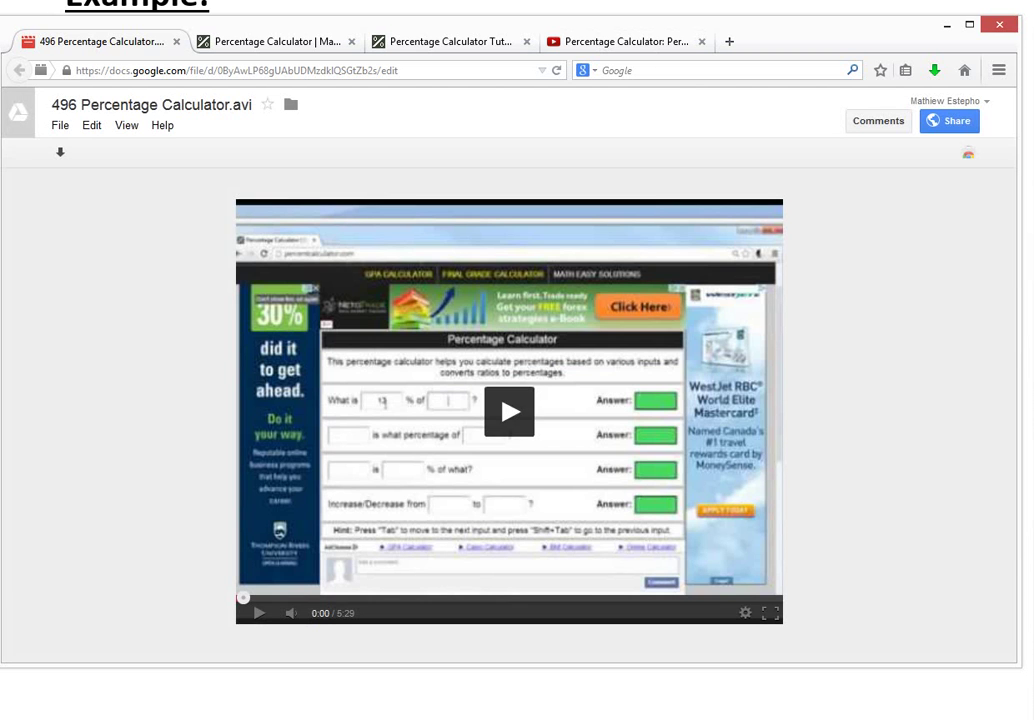
# Return to the notes and highlight the docs.google.com preview URL in the src of the Google Drive Embed Code example
pyautogui.hotkey('alt', 'Tab')
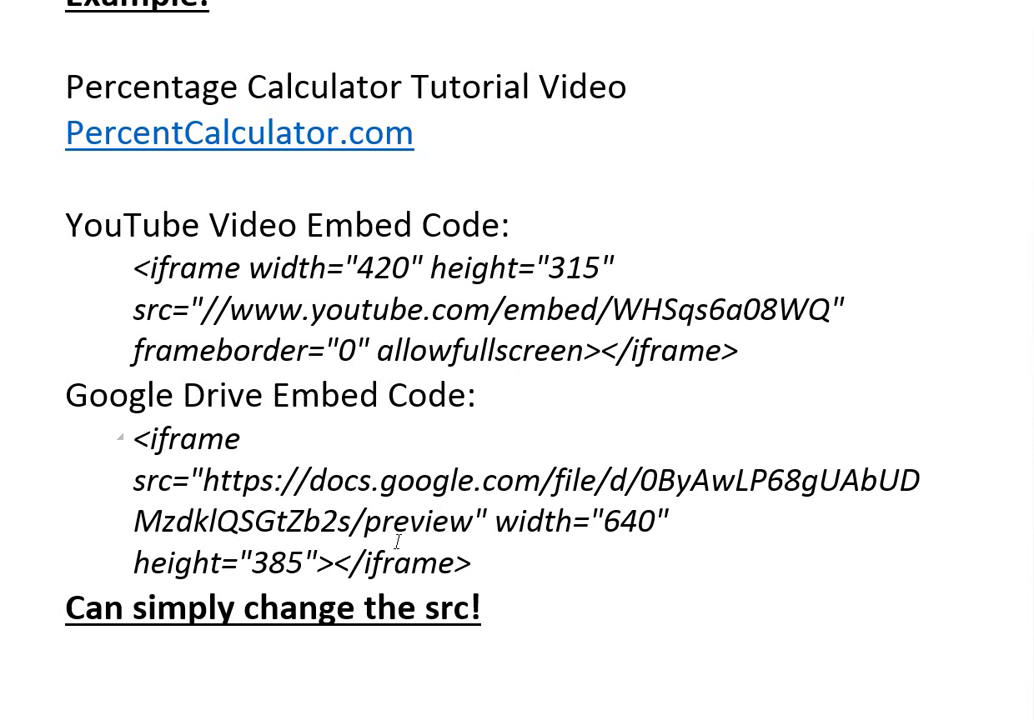
pyautogui.scroll(-1, 249, 577)
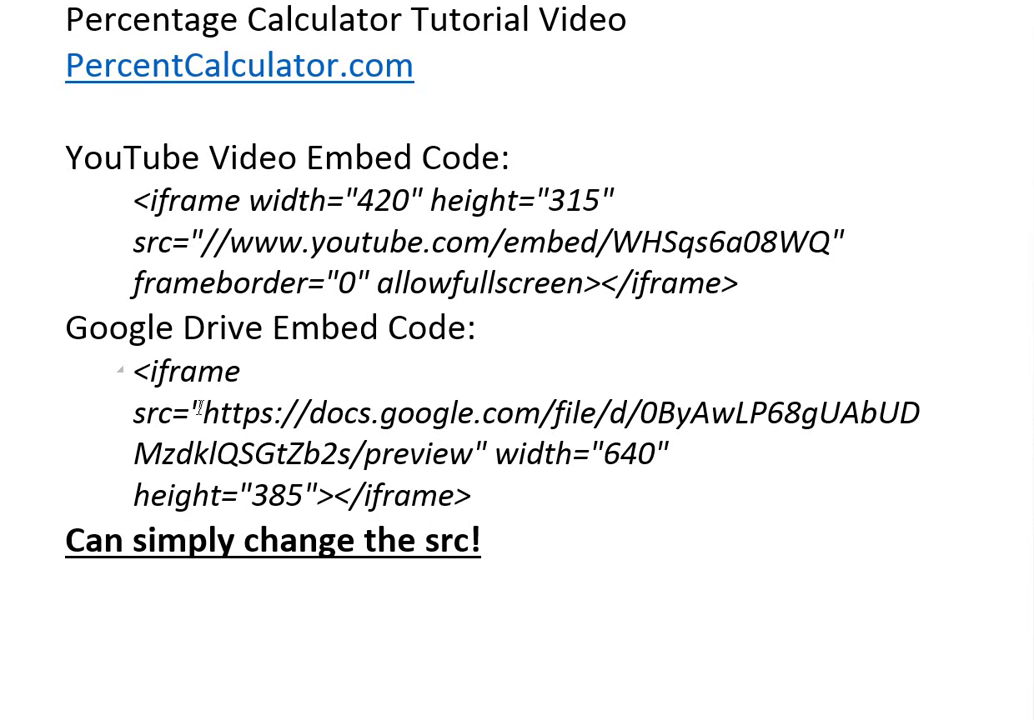
pyautogui.moveTo(199, 408); pyautogui.dragTo(370, 470)
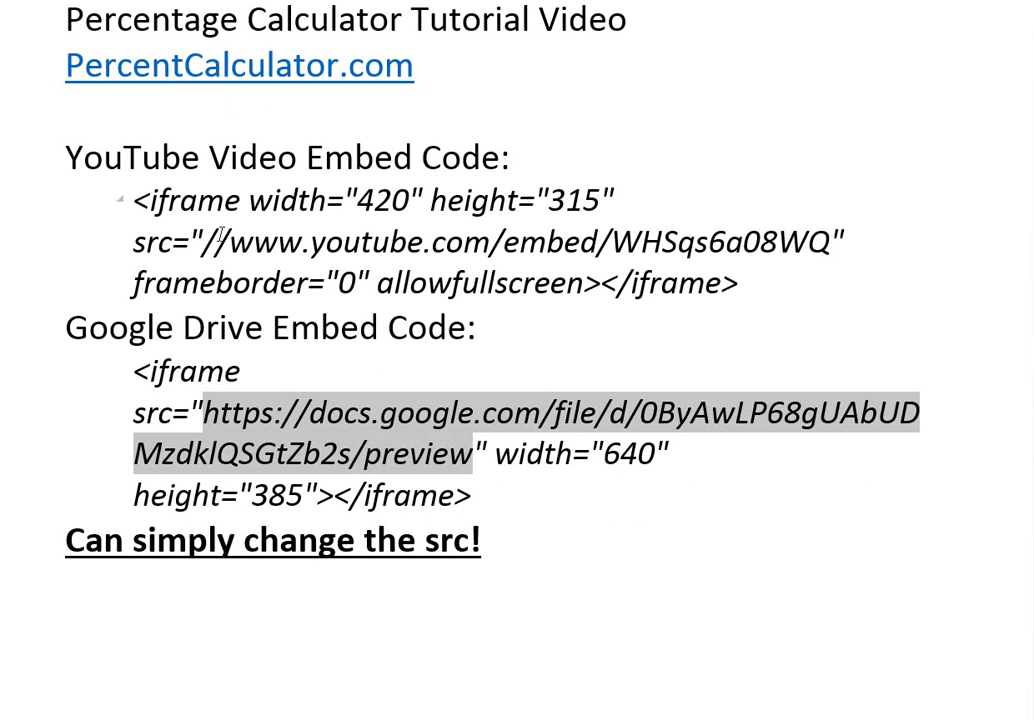
pyautogui.scroll(3, 218, 240)
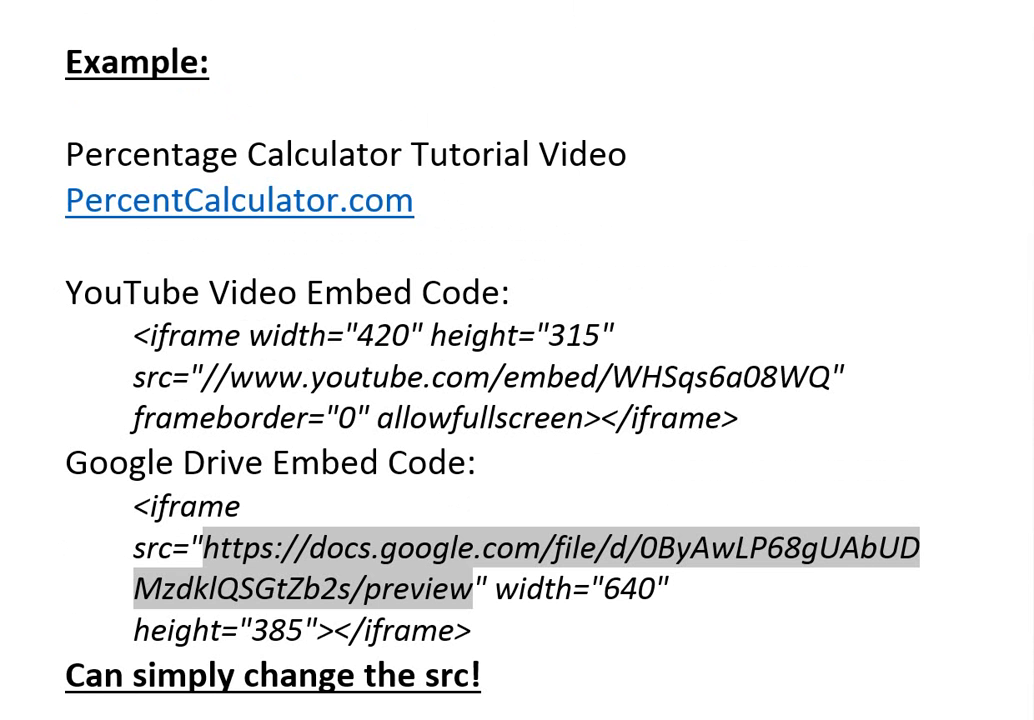
# Switch to tutorial.php in Sublime Text and locate the mainContent div that holds the video iframes
pyautogui.hotkey('alt', 'Tab')
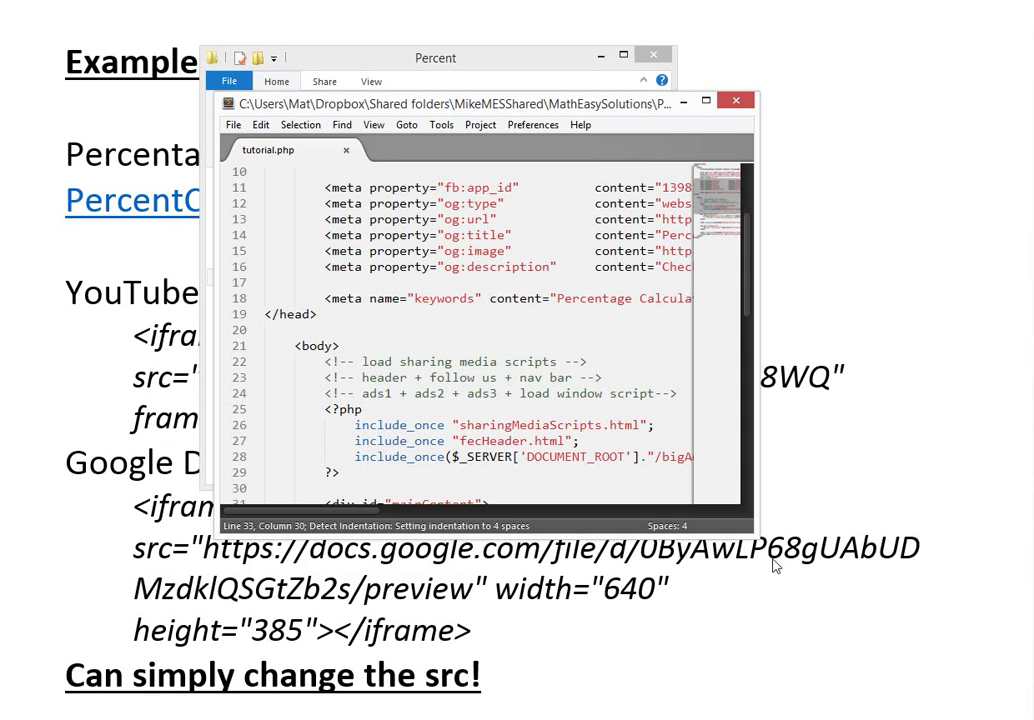
pyautogui.scroll(-3, 651, 567)
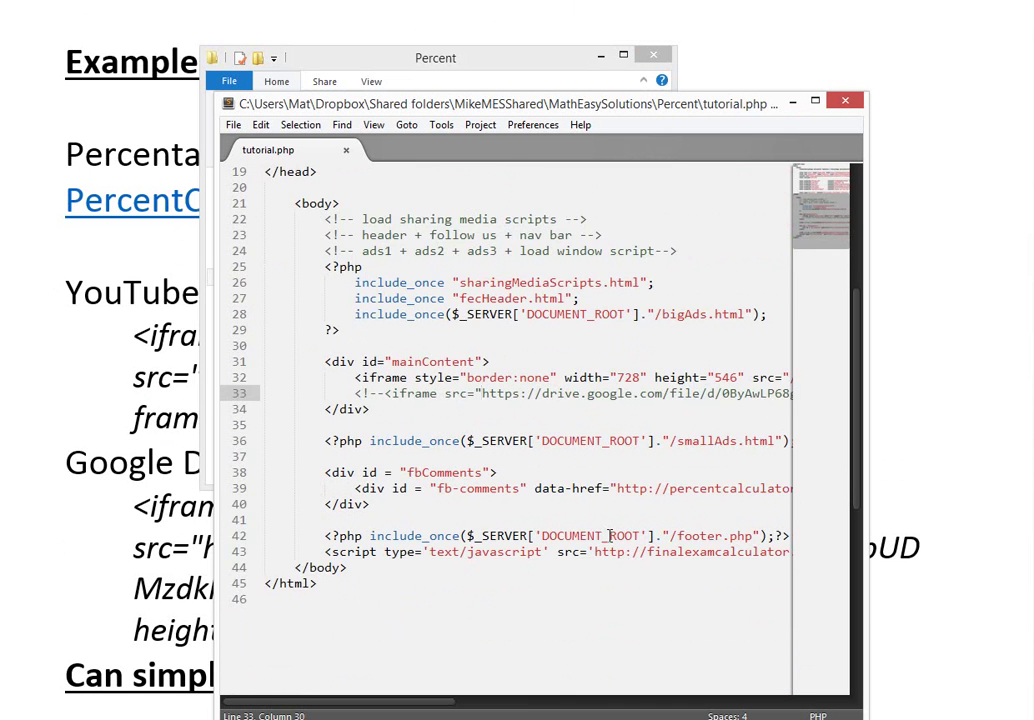
pyautogui.scroll(3, 610, 535)
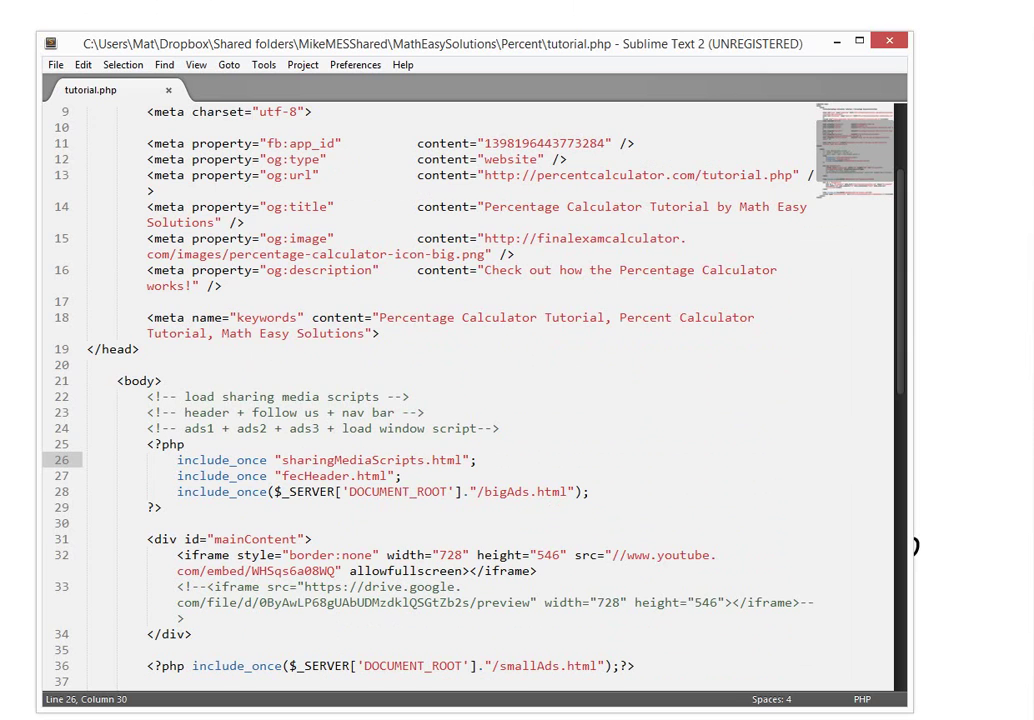
pyautogui.click(201, 539)
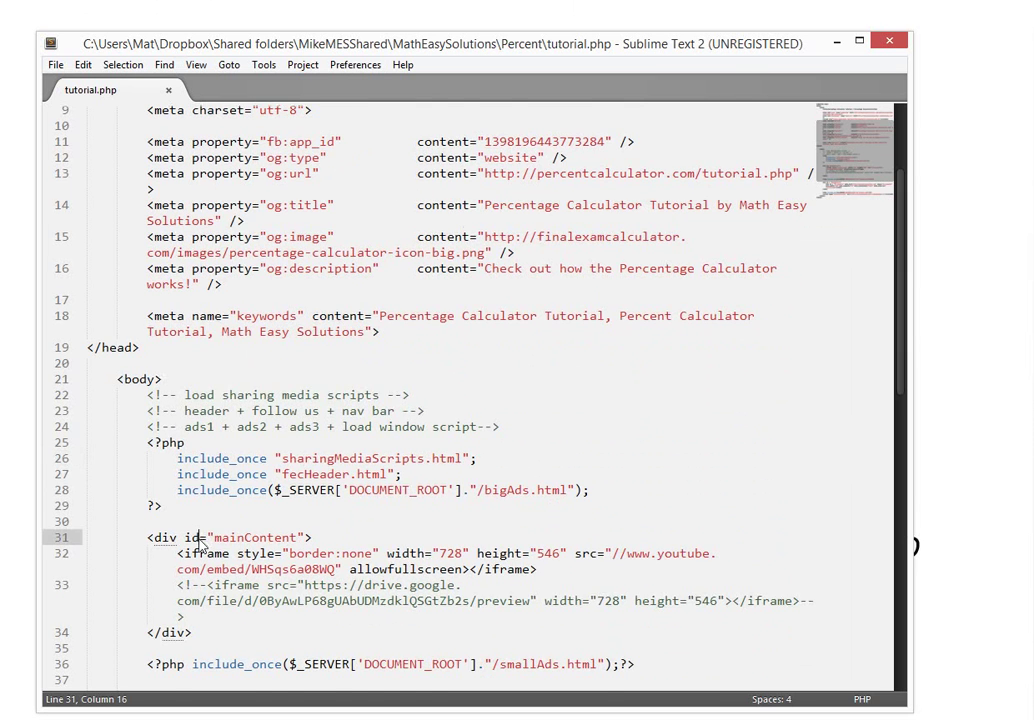
pyautogui.scroll(-1, 180, 500)
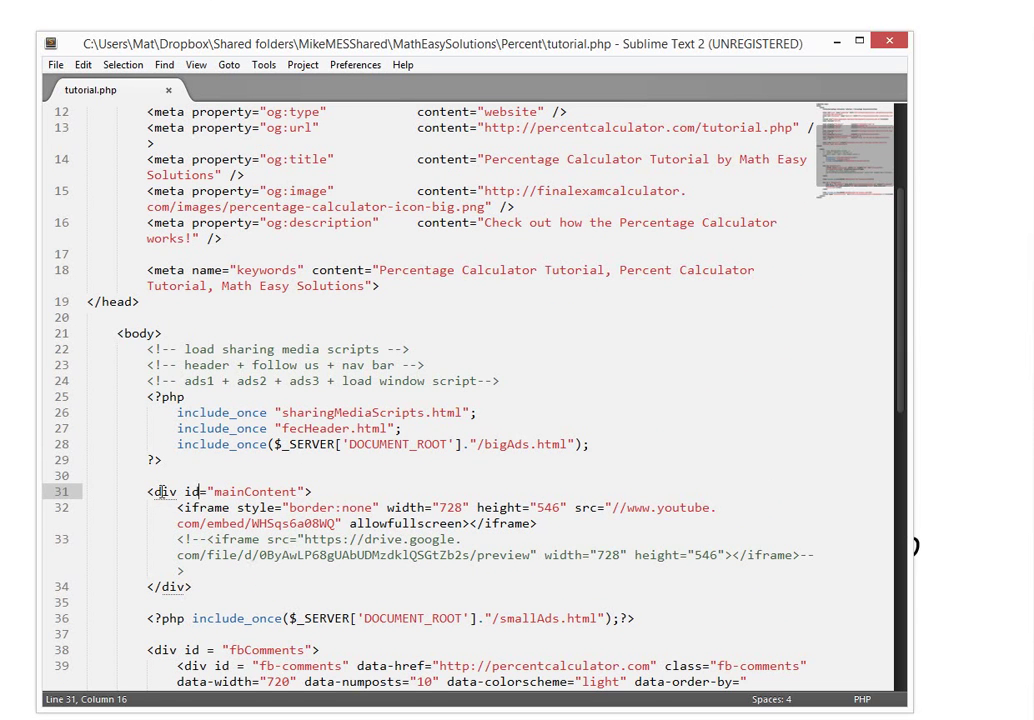
pyautogui.scroll(-1, 190, 505)
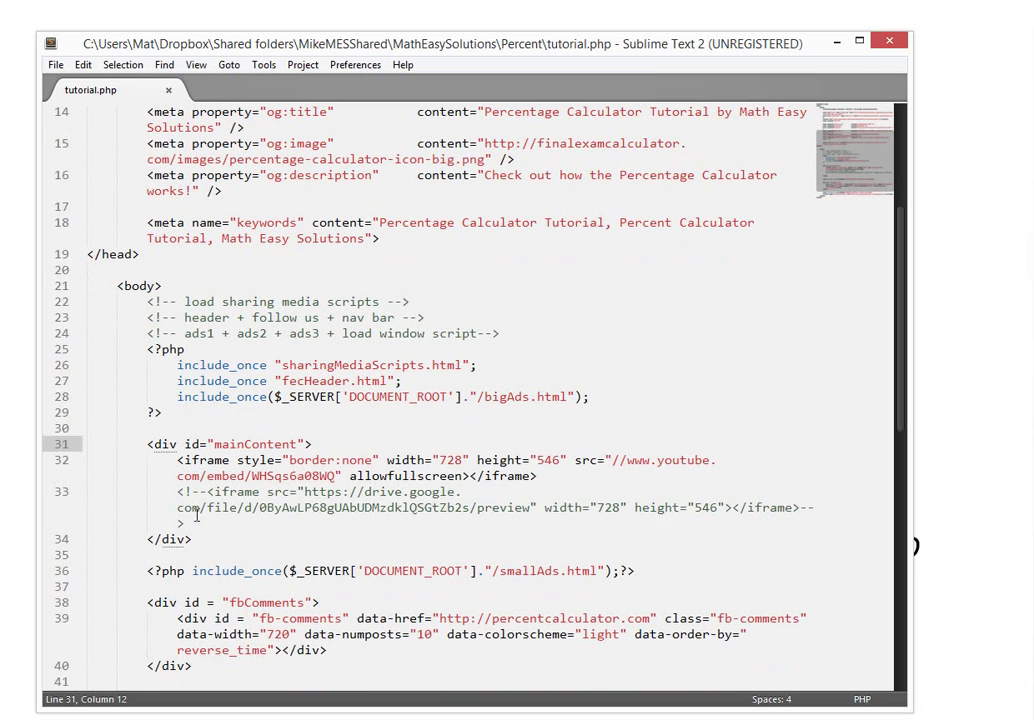
# Highlight part of the YouTube iframe on line 32 and the whole commented-out Google Drive iframe on line 33 for comparison
pyautogui.click(178, 461)
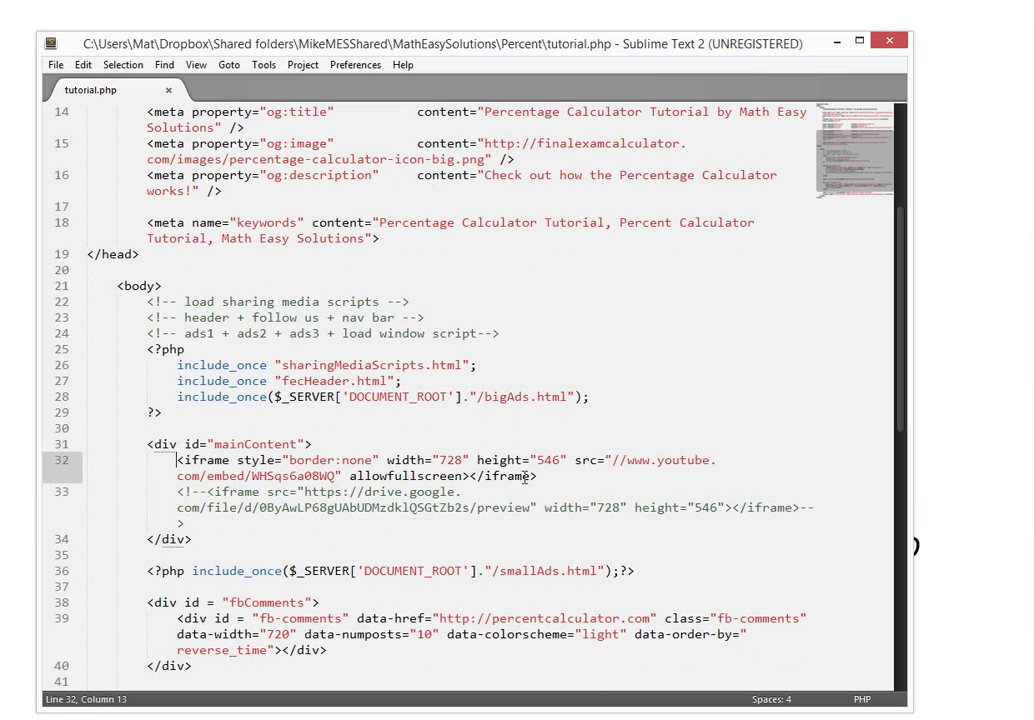
pyautogui.moveTo(537, 477); pyautogui.dragTo(268, 476)
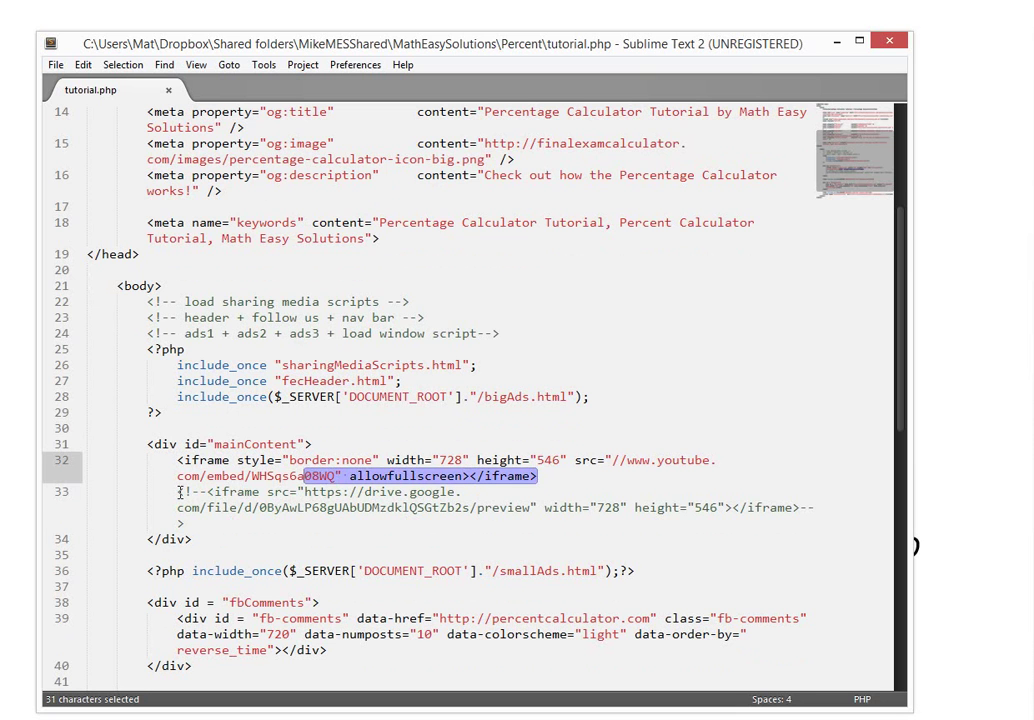
pyautogui.moveTo(180, 492); pyautogui.dragTo(296, 518)
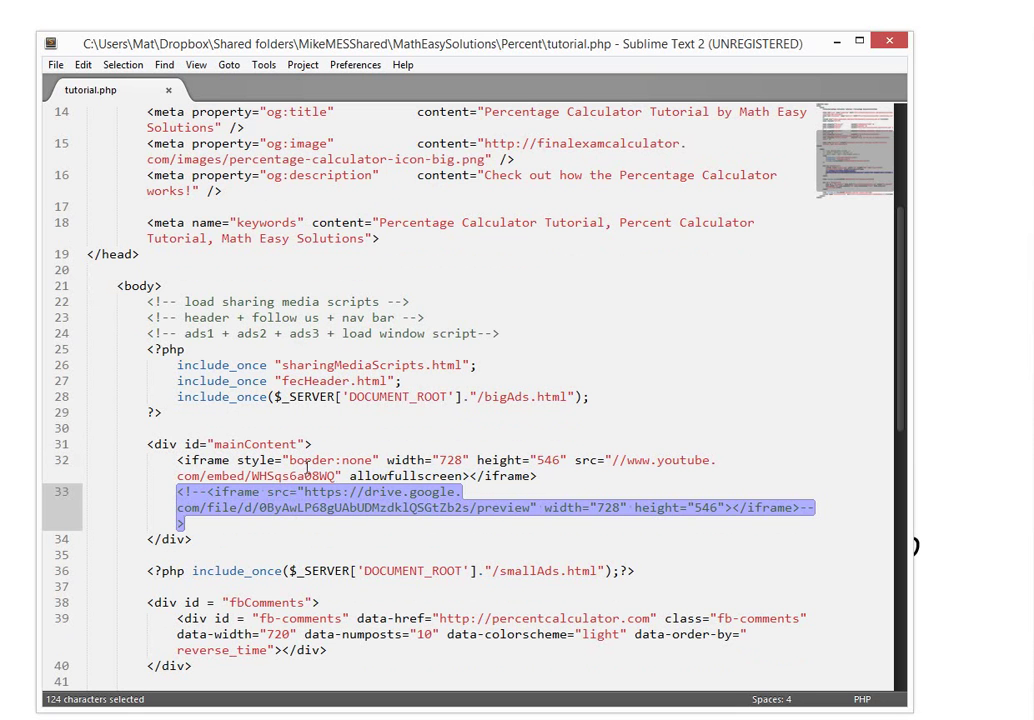
# Comment out the YouTube iframe on line 32 by wrapping it in <!-- and -->
pyautogui.click(178, 460)
pyautogui.write('<!-')
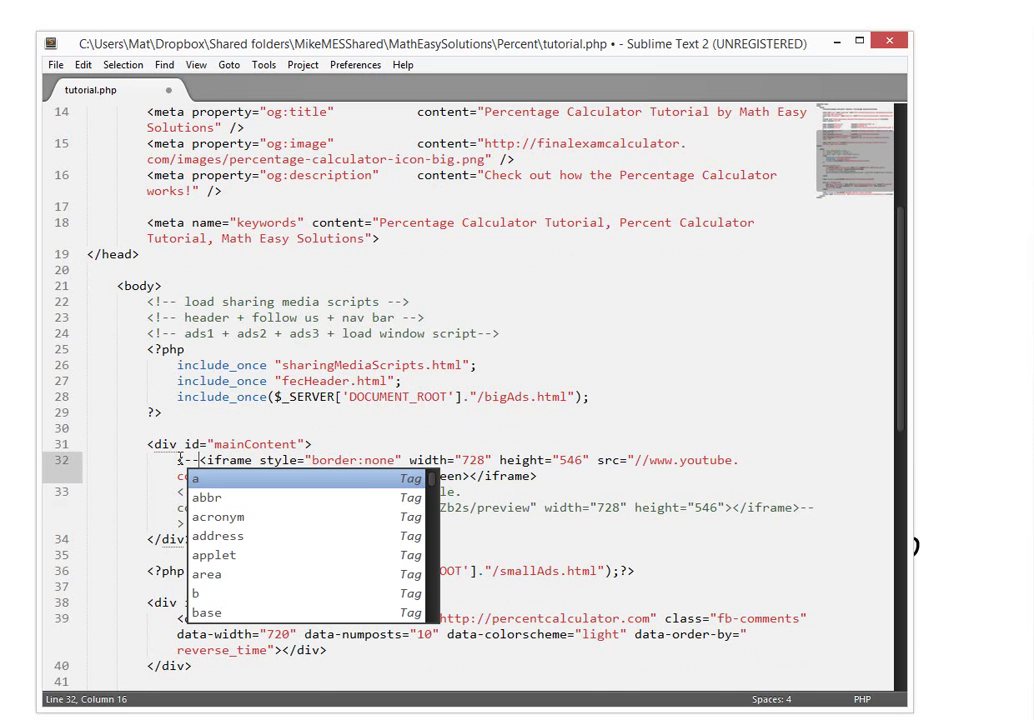
pyautogui.write('-')
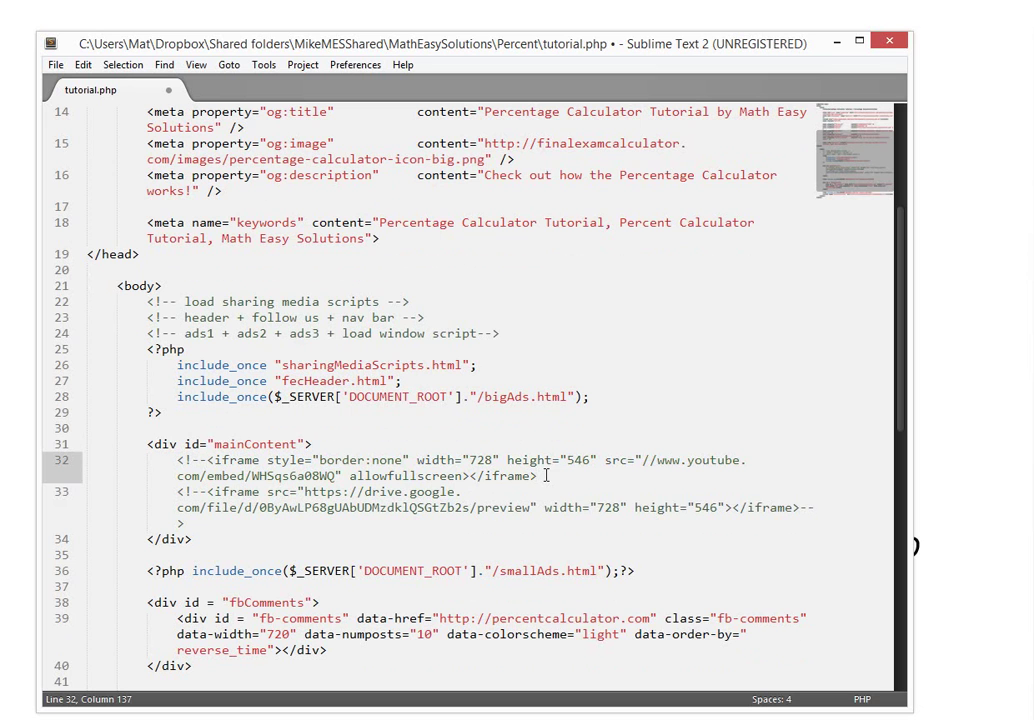
pyautogui.write('<')
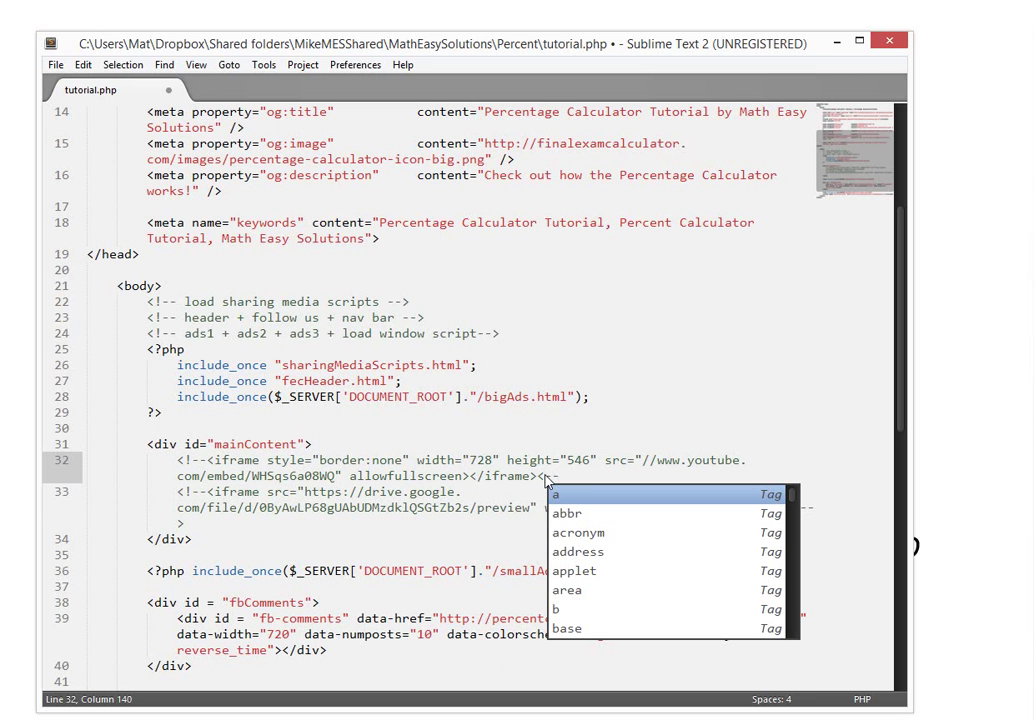
pyautogui.write('>')
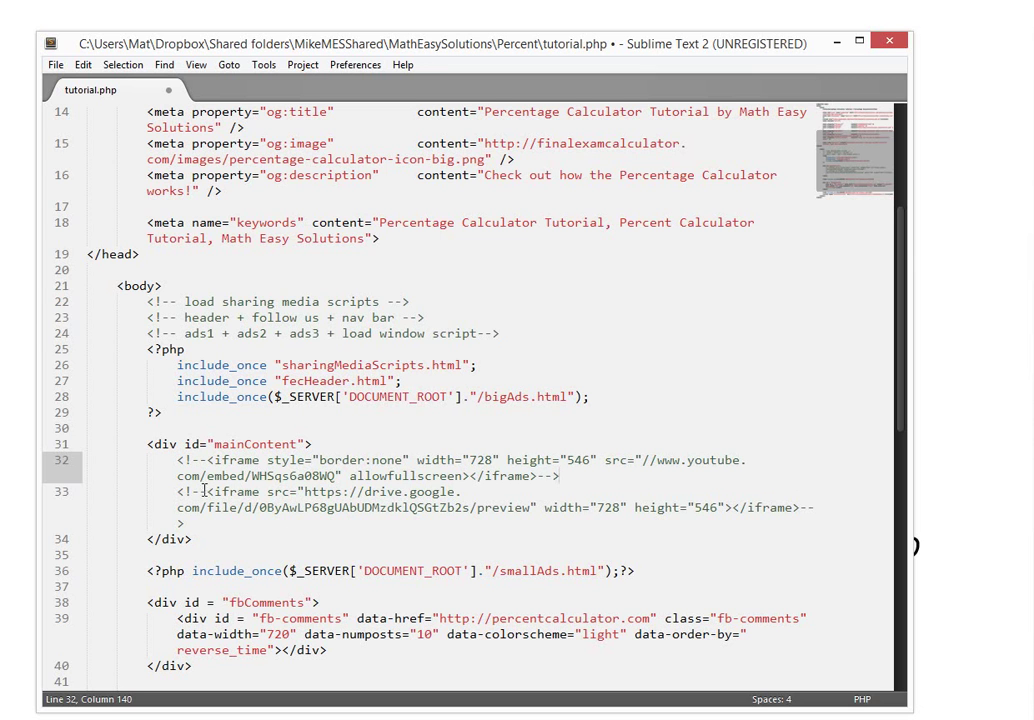
# Uncomment the Google Drive iframe on line 33 by removing its surrounding <!-- and --> markers
pyautogui.moveTo(206, 491); pyautogui.dragTo(177, 491)
pyautogui.press('BackSpace')
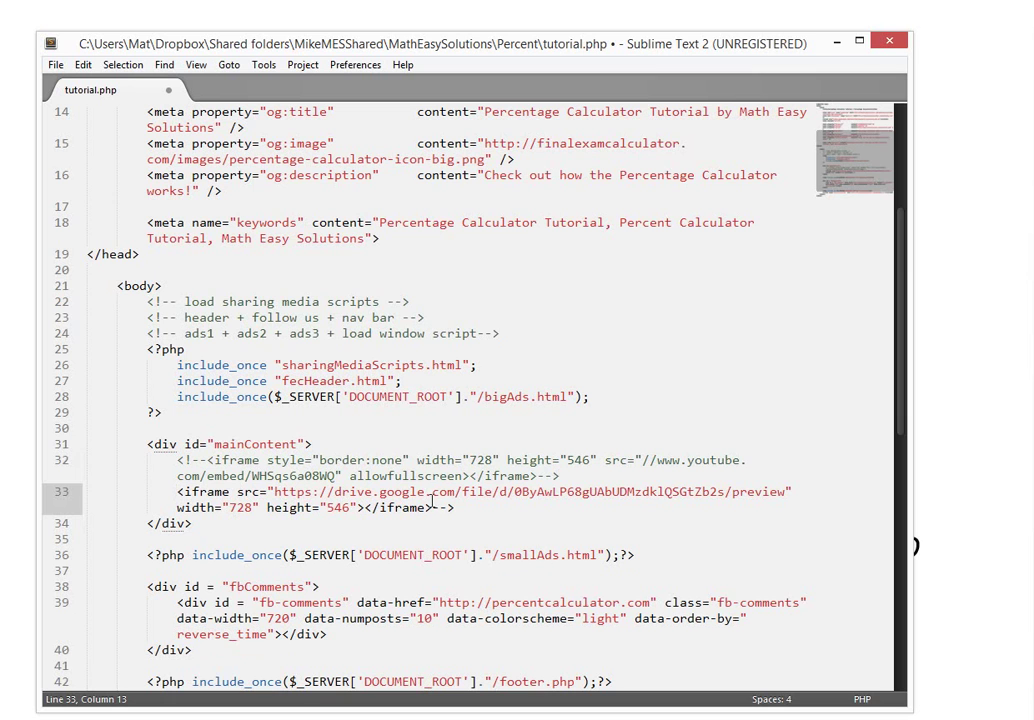
pyautogui.click(453, 509)
pyautogui.press('BackSpace')
pyautogui.press('BackSpace')
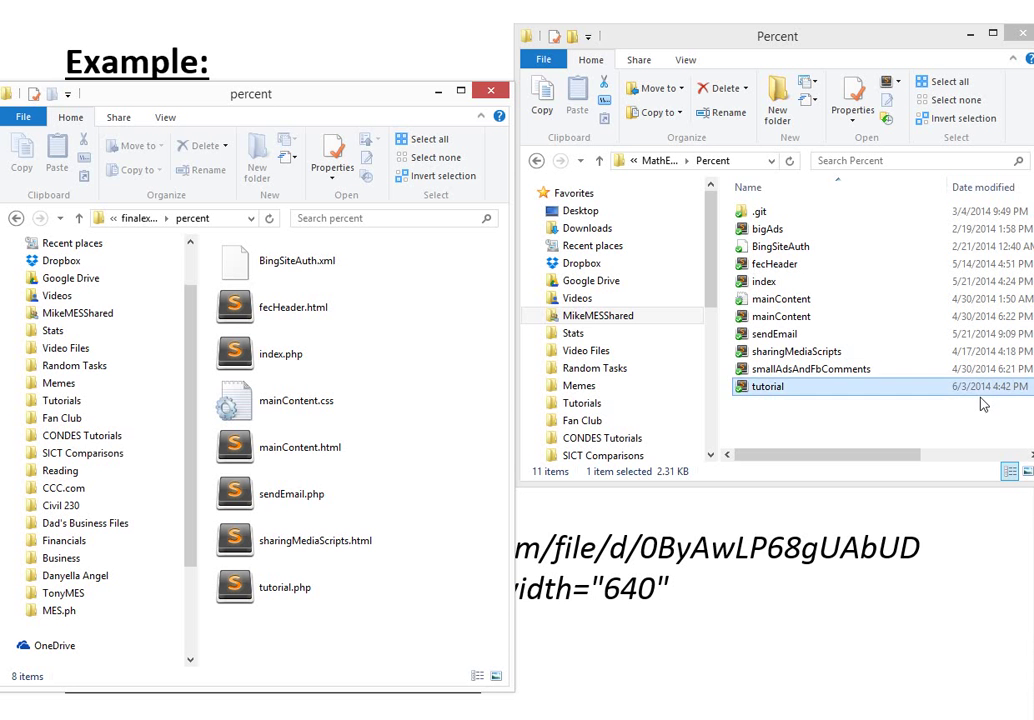
# Copy the edited tutorial file from the local Percent folder into the website's percent folder, replacing the existing tutorial.php
pyautogui.click(768, 387)
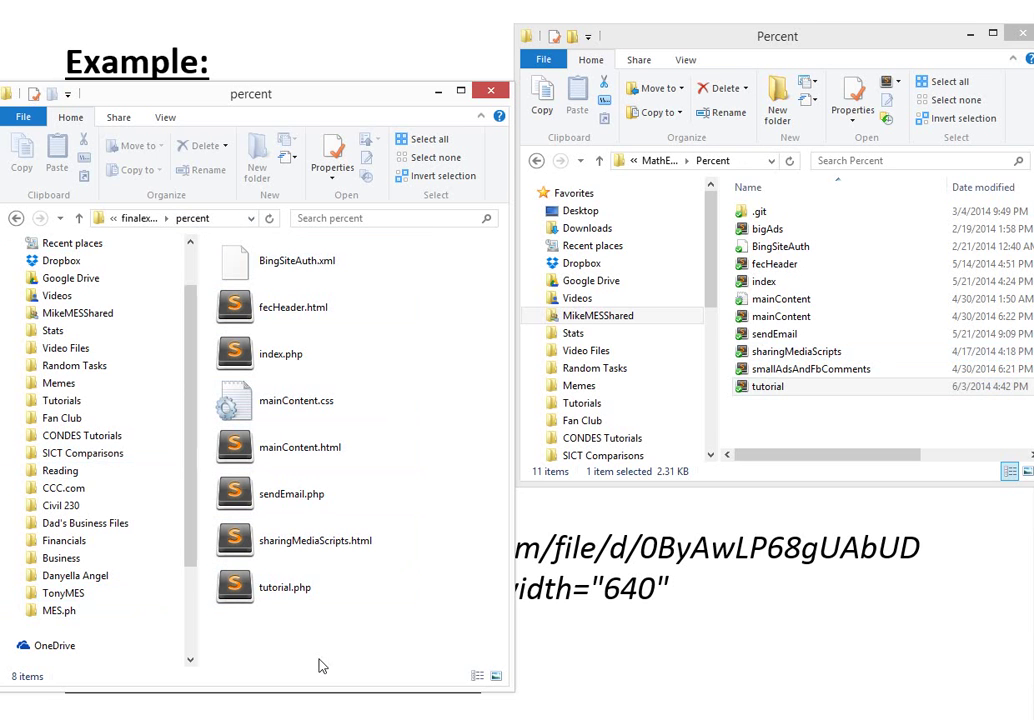
pyautogui.scroll(-1, 560, 330)
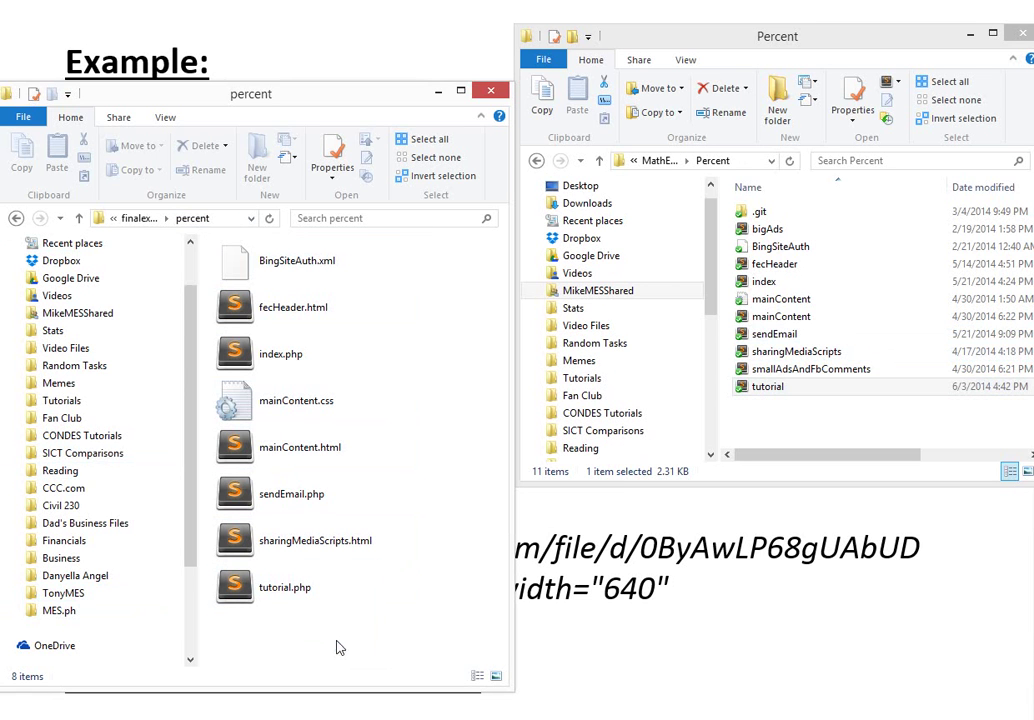
pyautogui.hotkey('ctrl', 'v')
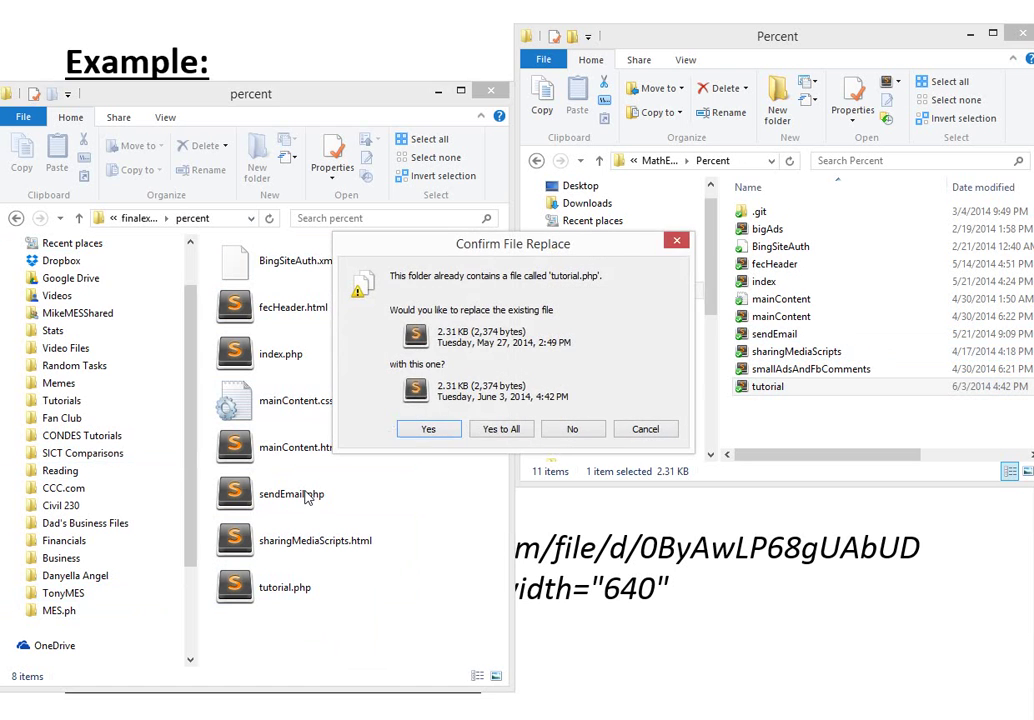
pyautogui.click(449, 430)
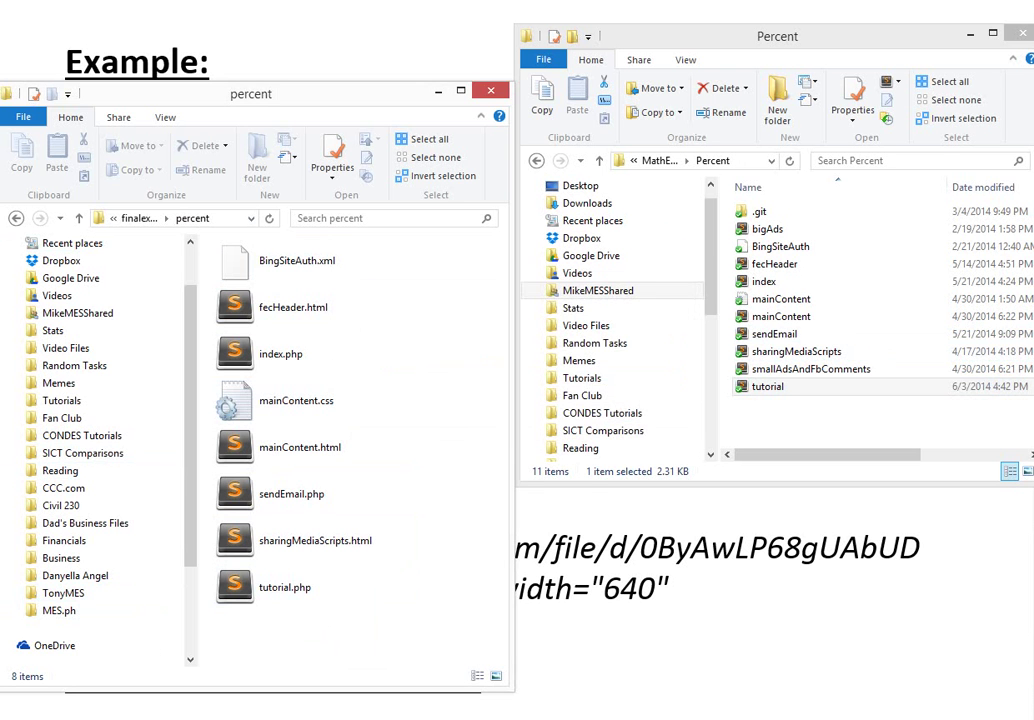
# Switch to Firefox and reload the Percentage Calculator tutorial page at percentcalculator.com/tutorial.php
pyautogui.click(289, 710)
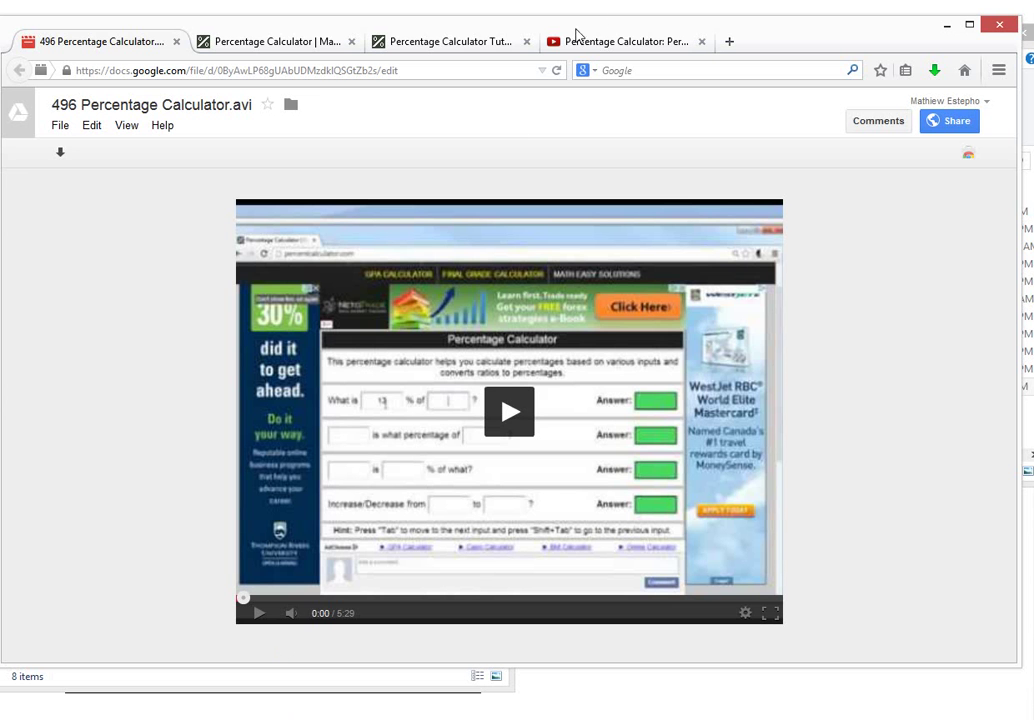
pyautogui.click(622, 45)
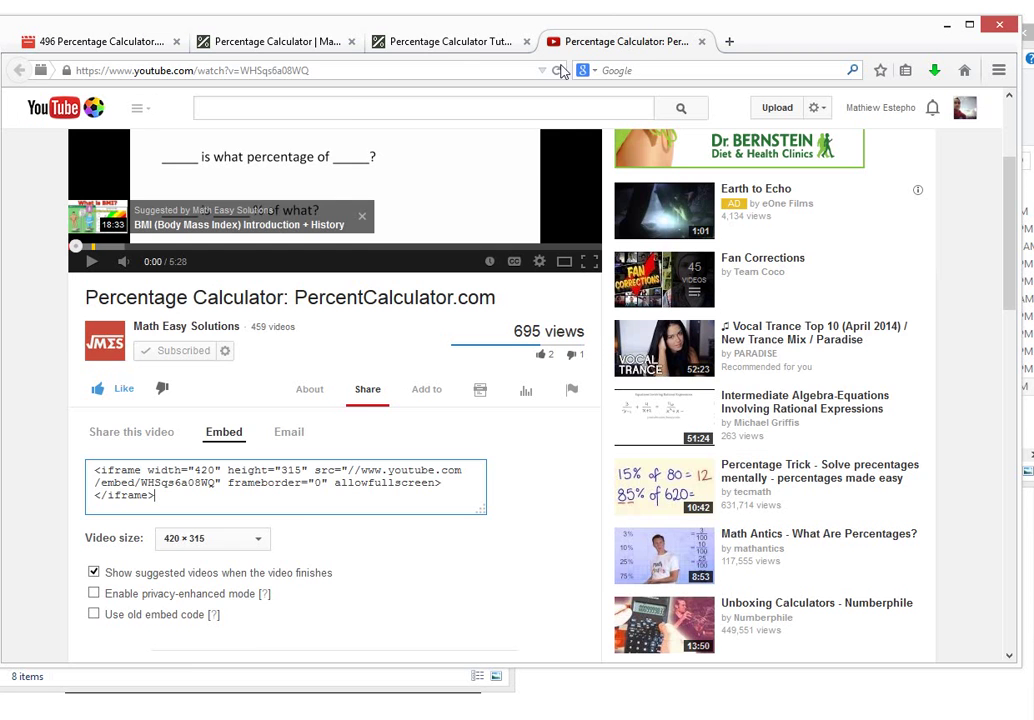
pyautogui.click(436, 46)
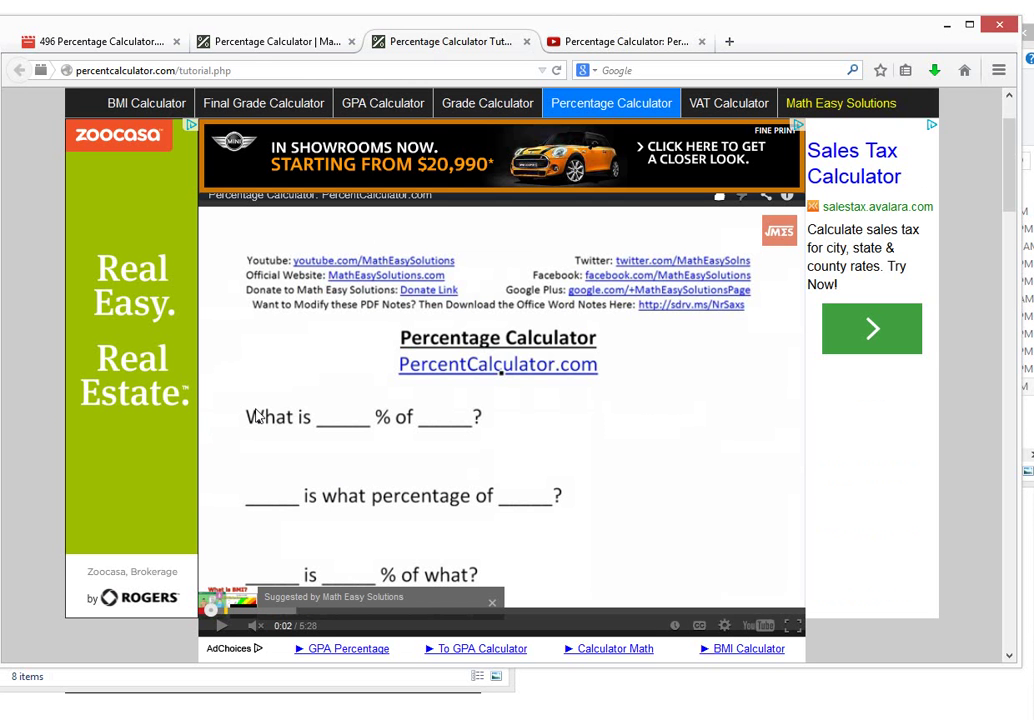
pyautogui.click(556, 71)
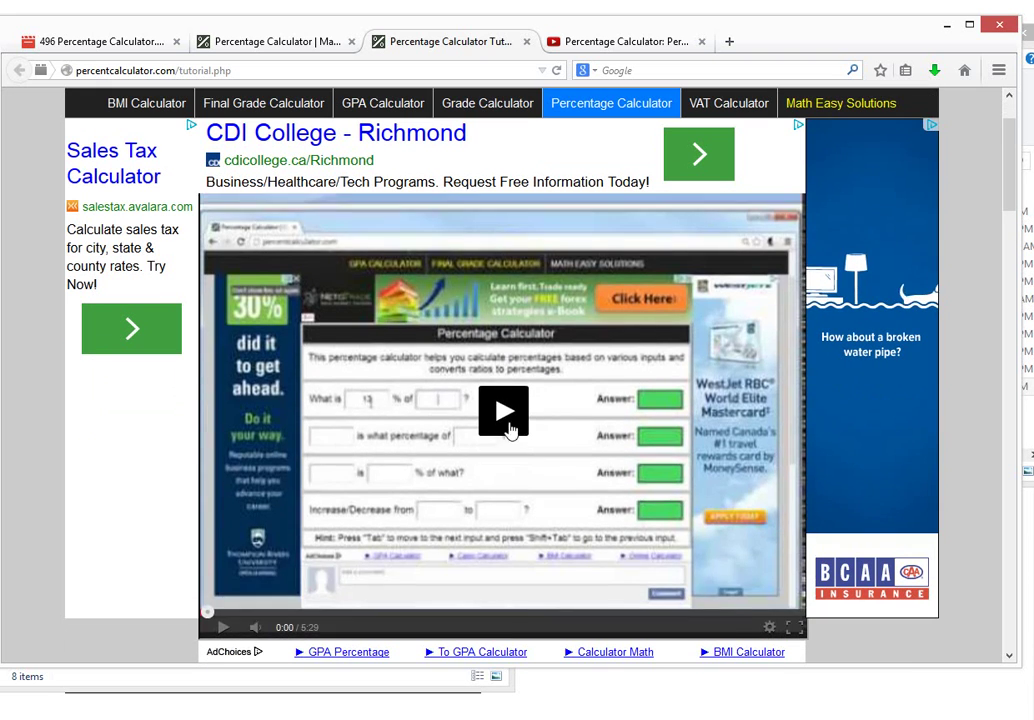
# Play the embedded Google Drive video on the tutorial page, show its quality options, and pause it
pyautogui.click(508, 424)
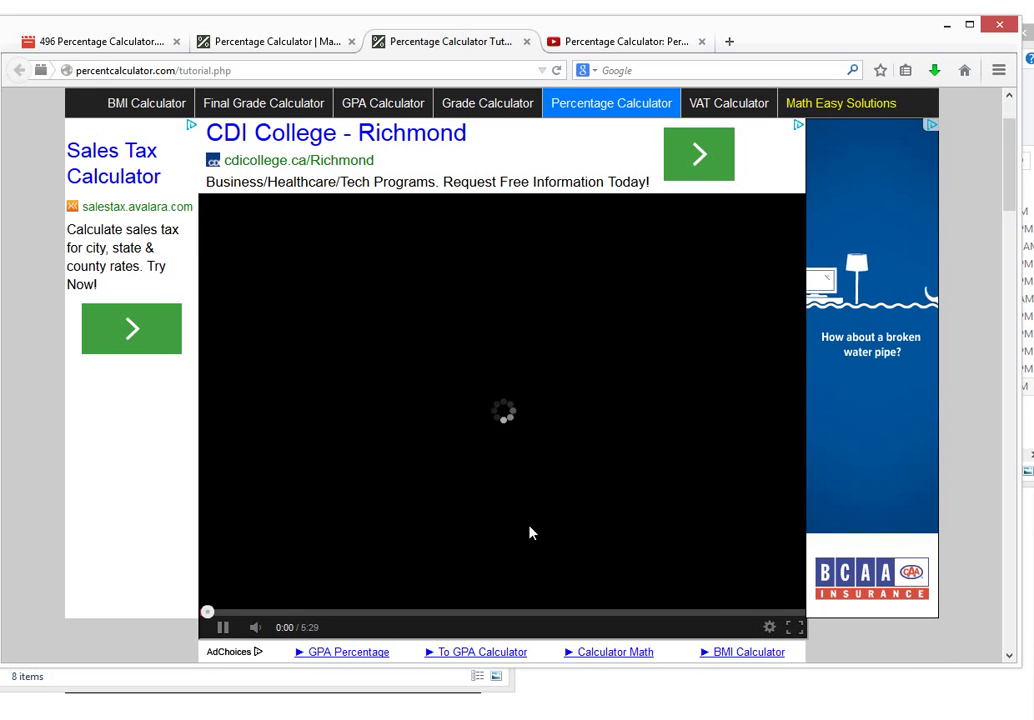
pyautogui.click(770, 628)
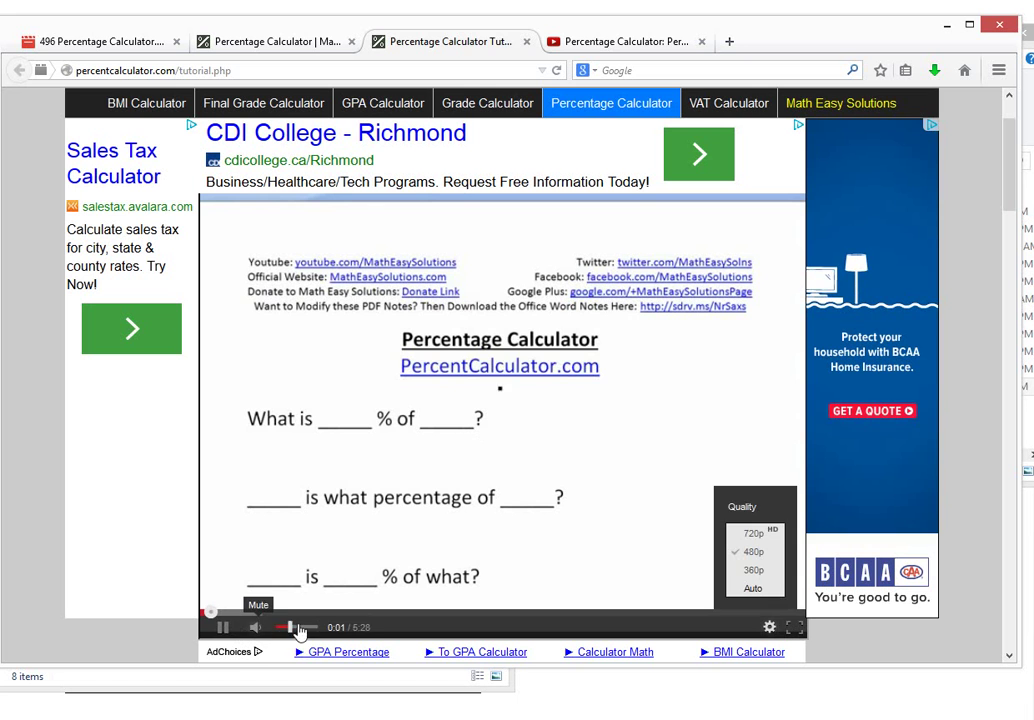
pyautogui.click(223, 625)
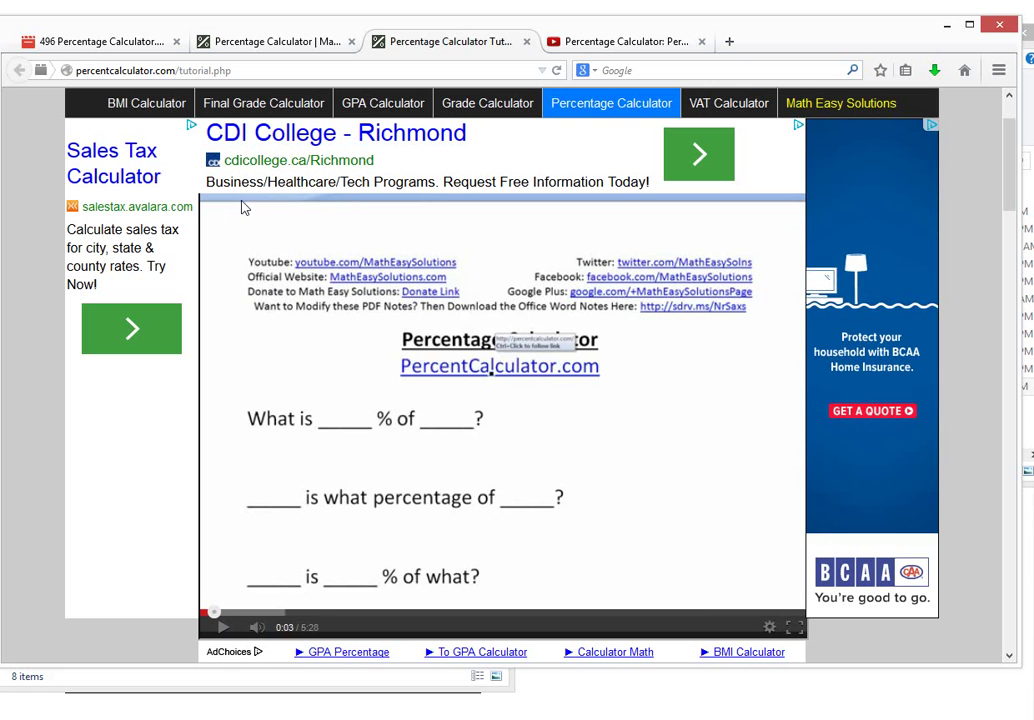
# Examine how the paused Google Drive video fits into the tutorial page, from the site header down to the comments
pyautogui.scroll(-4, 399, 400)
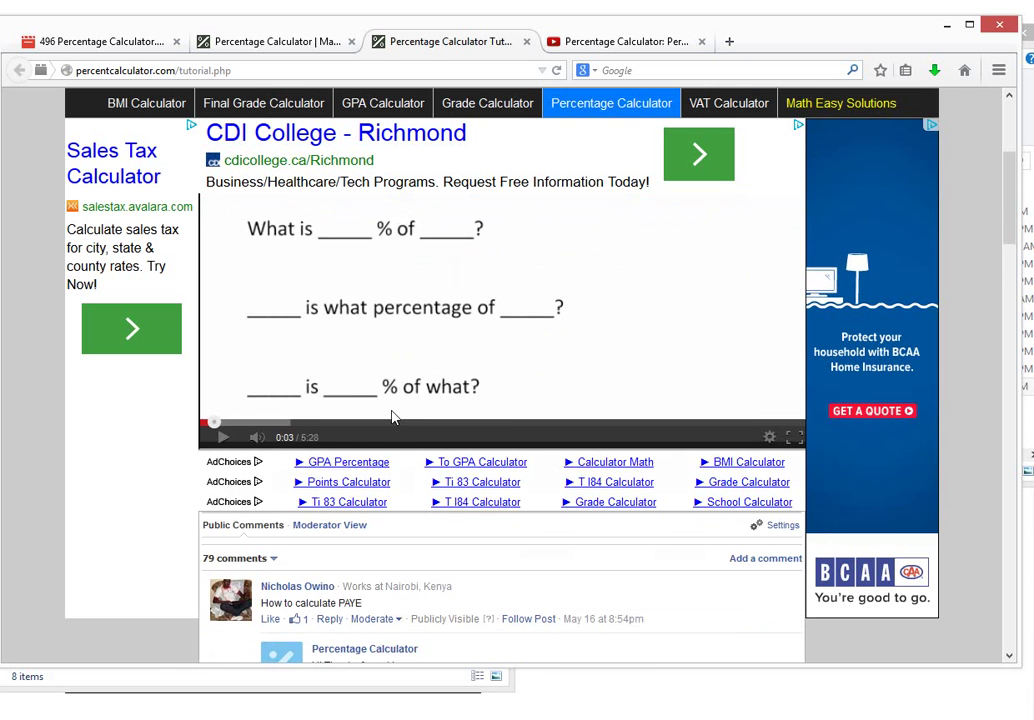
pyautogui.scroll(3, 440, 395)
pyautogui.scroll(-5, 480, 385)
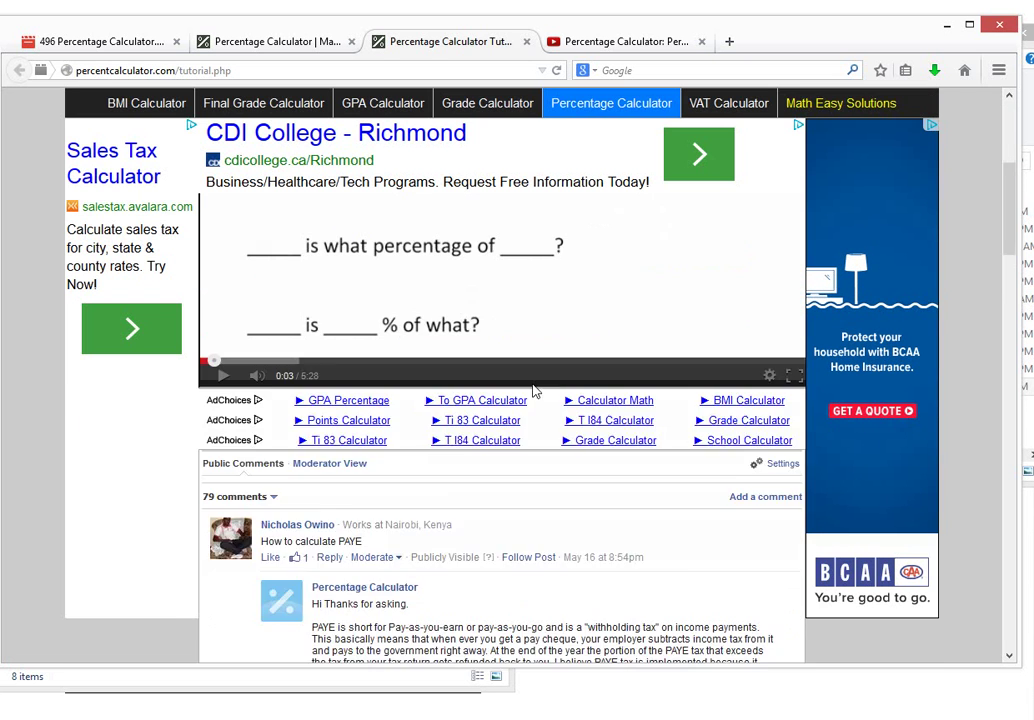
pyautogui.scroll(4, 522, 379)
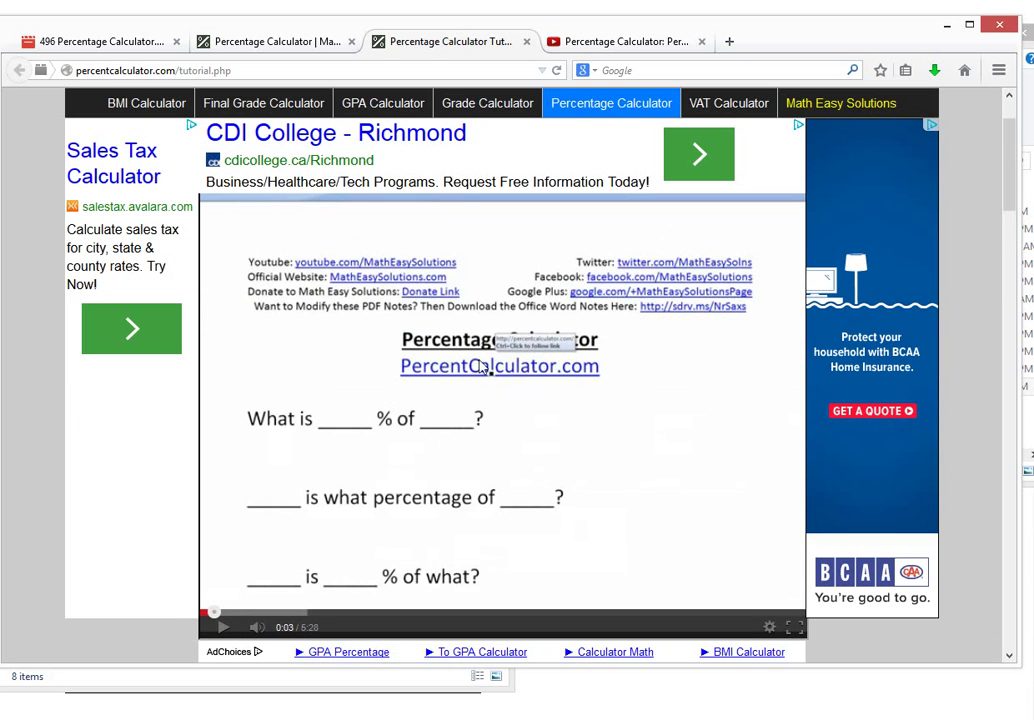
pyautogui.scroll(-2, 253, 515)
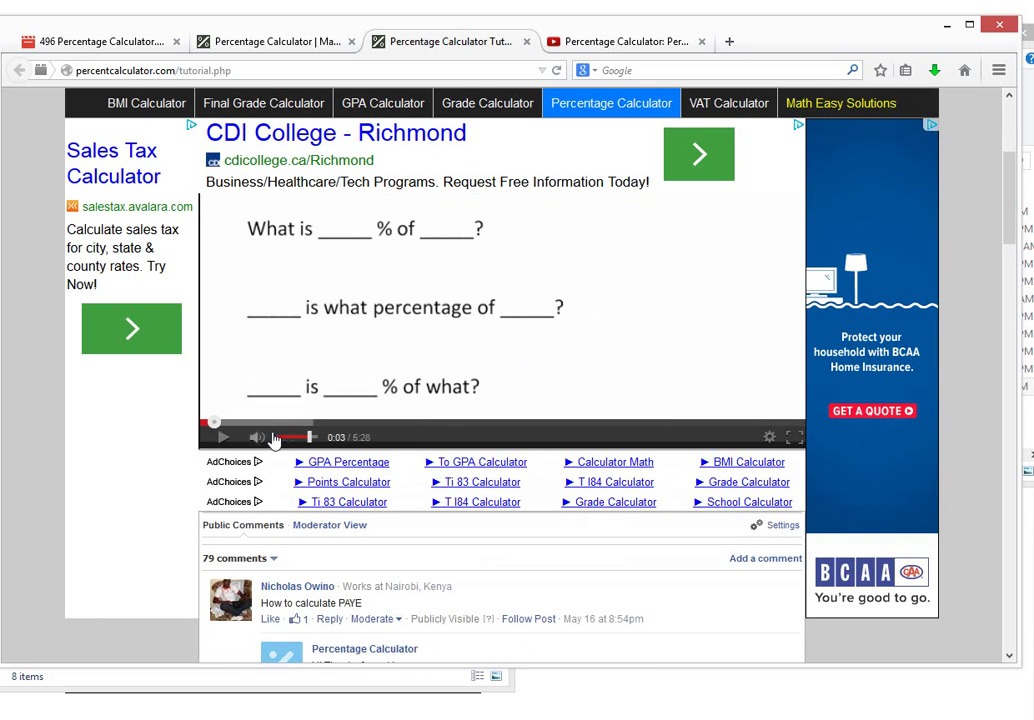
pyautogui.scroll(2, 300, 440)
pyautogui.scroll(1, 400, 470)
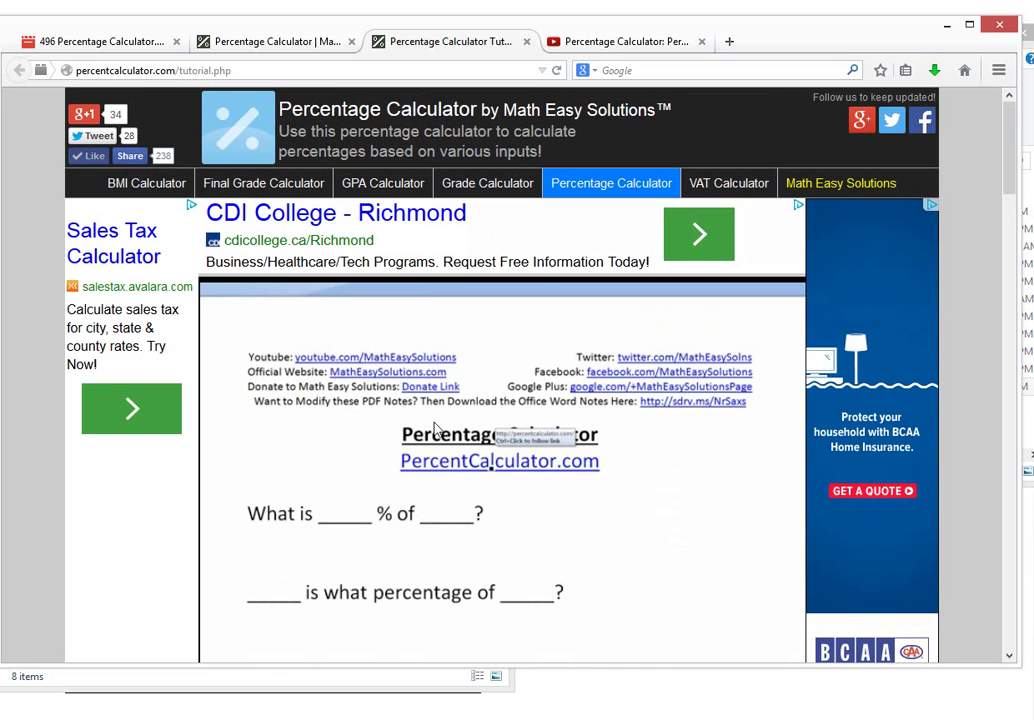
pyautogui.scroll(-1, 409, 380)
pyautogui.scroll(-2, 408, 379)
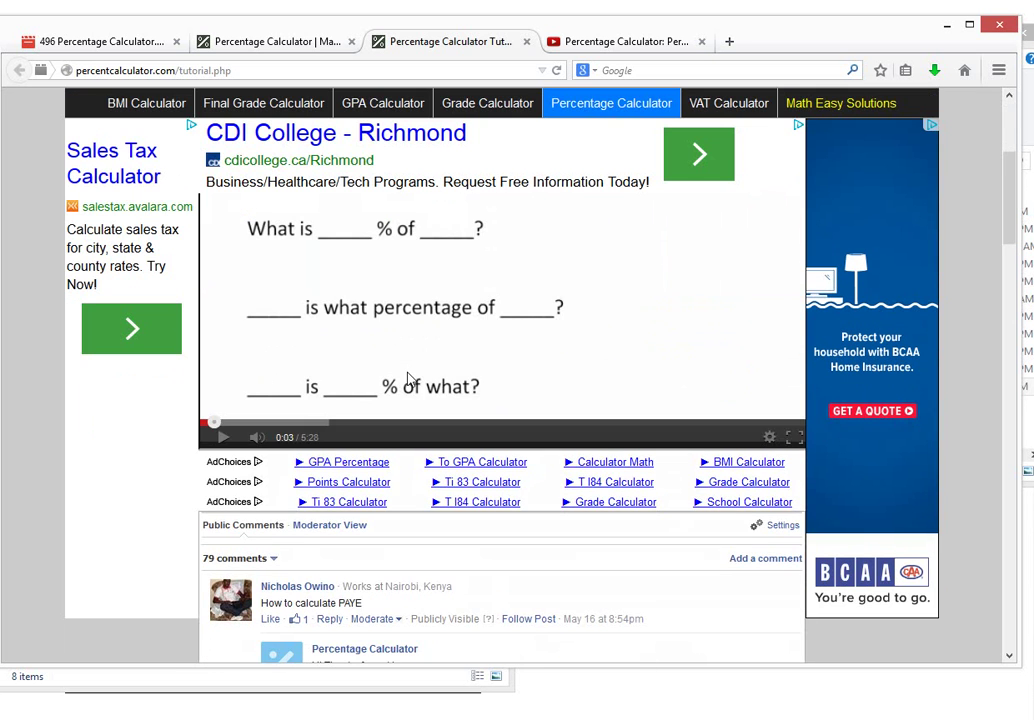
pyautogui.scroll(2, 450, 415)
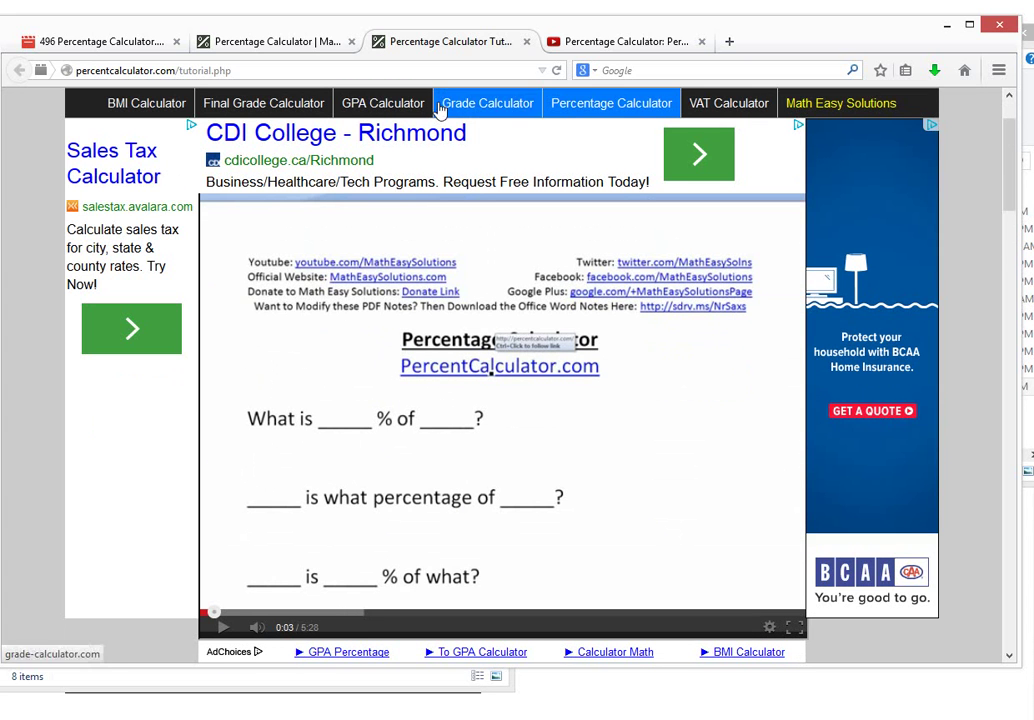
pyautogui.scroll(-2, 405, 401)
pyautogui.scroll(-1, 305, 337)
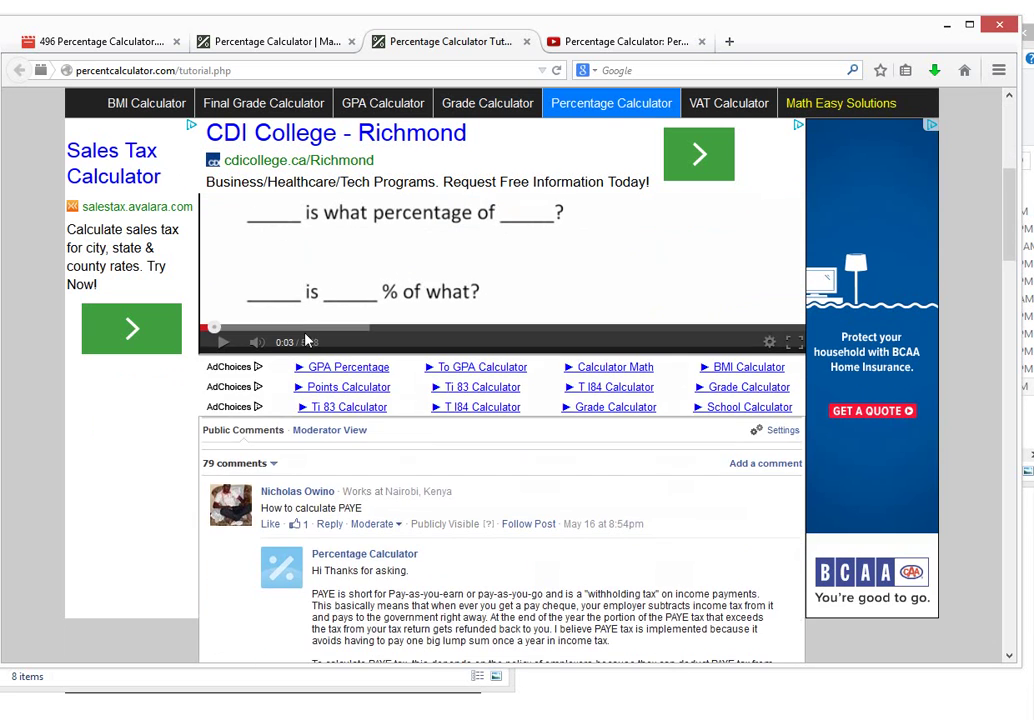
pyautogui.scroll(3, 340, 337)
pyautogui.scroll(-2, 390, 410)
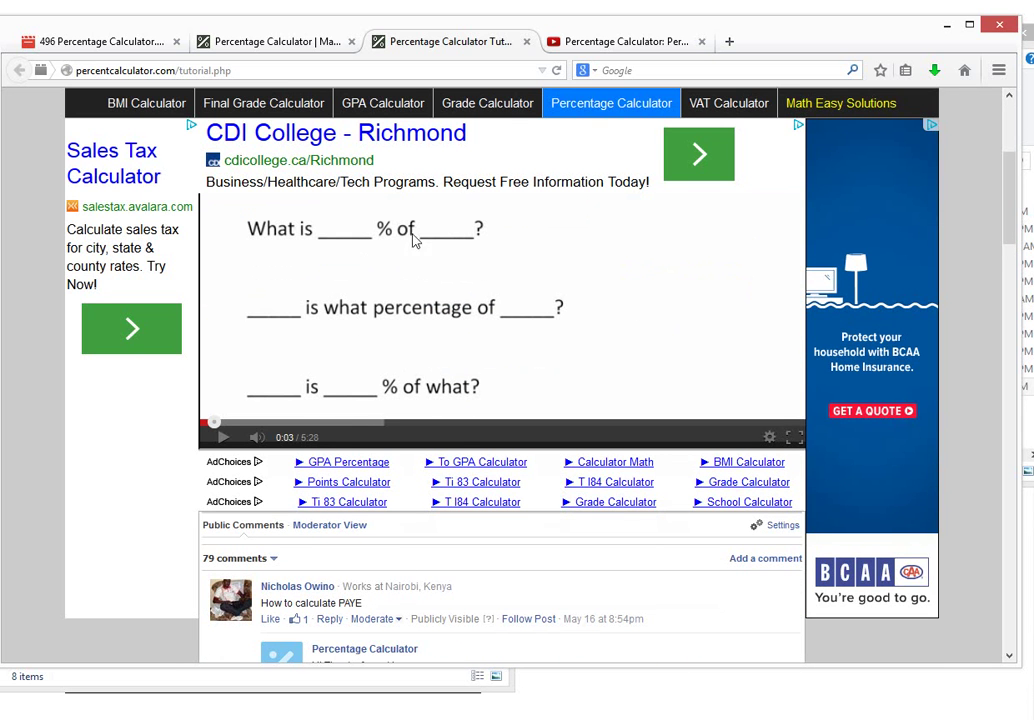
pyautogui.scroll(2, 452, 436)
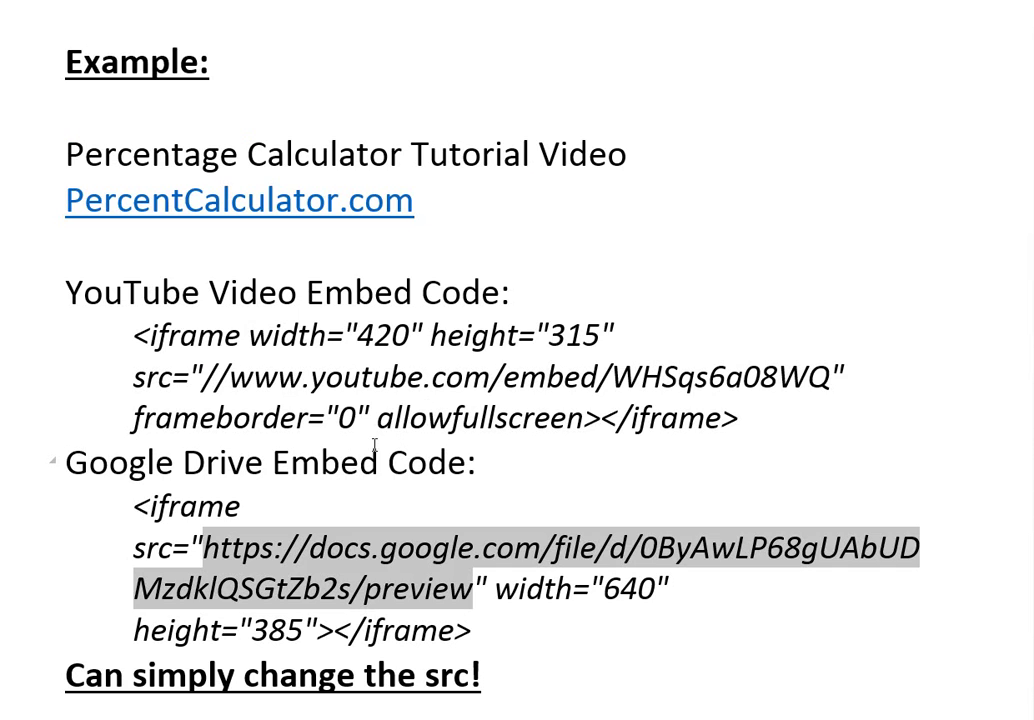
# Return to the Word notes, review the embed code example, and highlight "Google Drive" in the title "Hosting Videos in Google Drive"
pyautogui.click(374, 455)
pyautogui.scroll(-5, 370, 480)
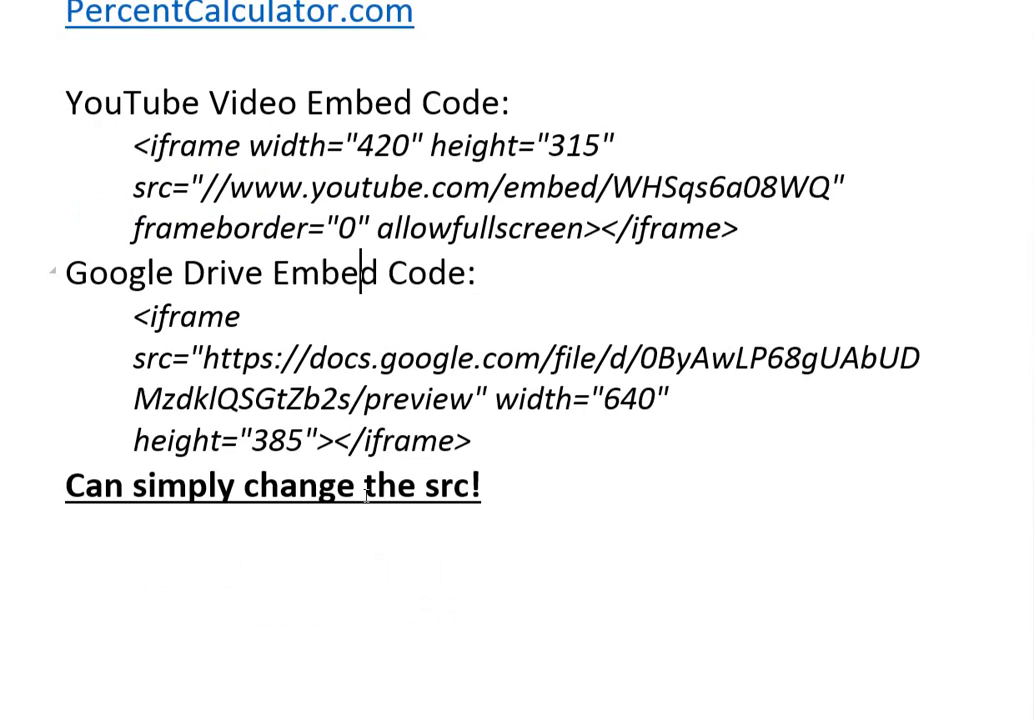
pyautogui.scroll(1, 366, 496)
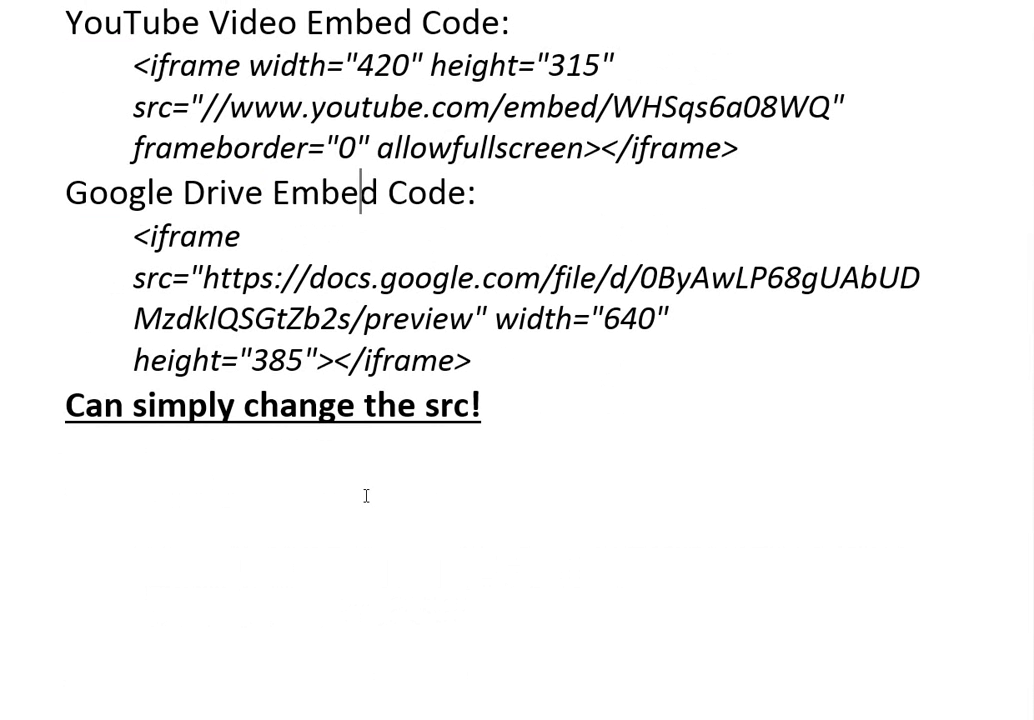
pyautogui.scroll(5, 366, 496)
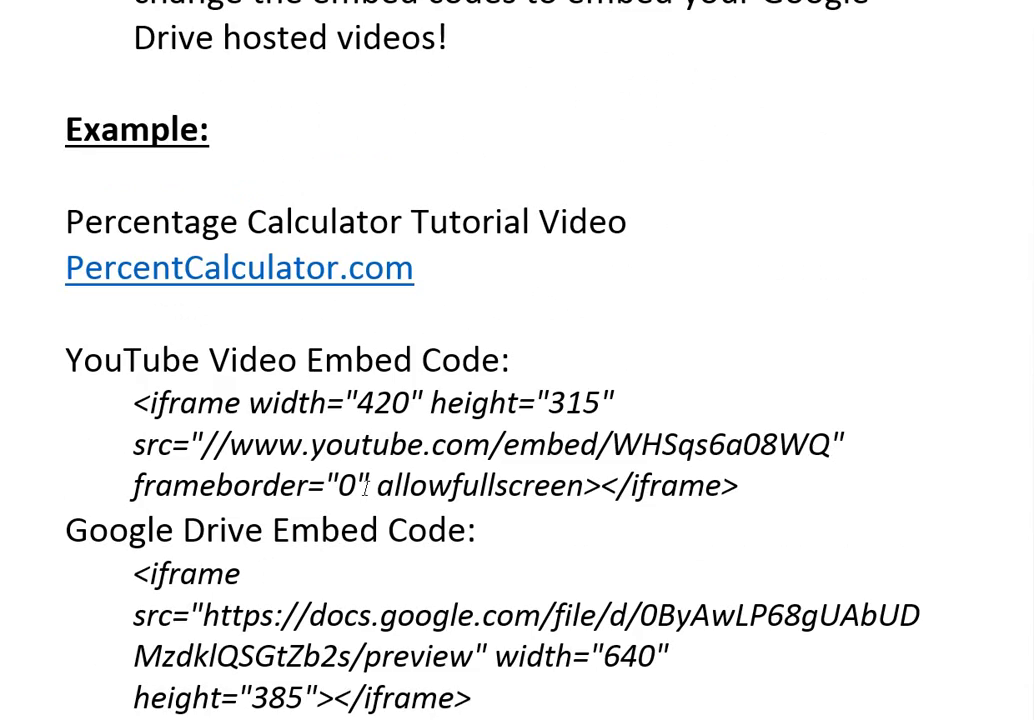
pyautogui.scroll(-3, 366, 488)
pyautogui.scroll(5, 366, 488)
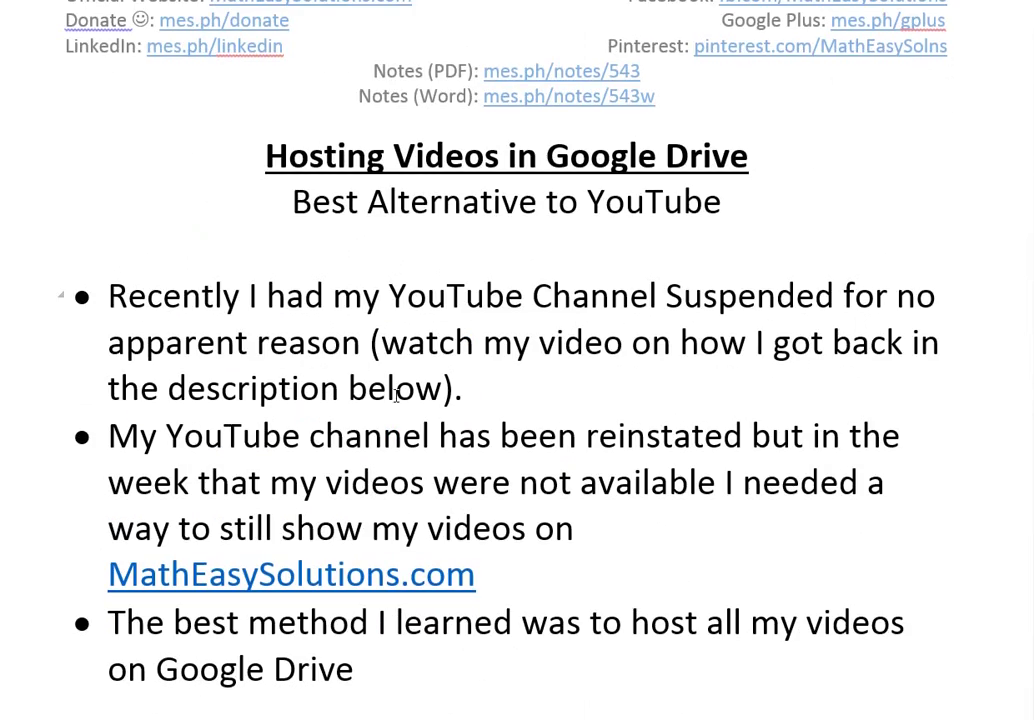
pyautogui.scroll(2, 422, 312)
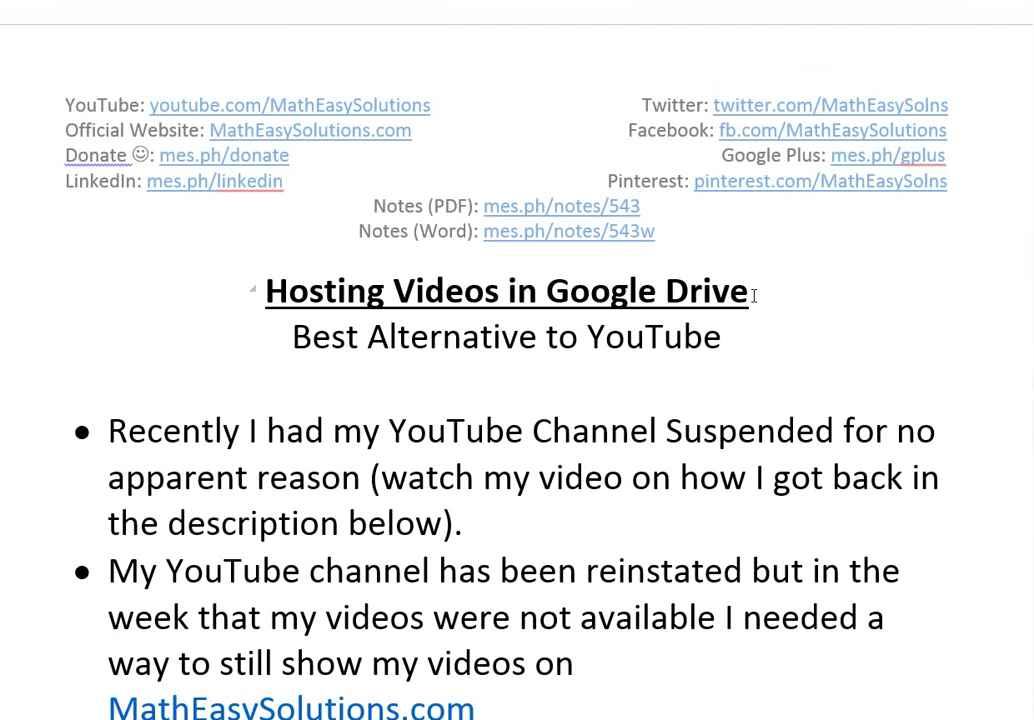
pyautogui.moveTo(750, 292); pyautogui.dragTo(547, 292)
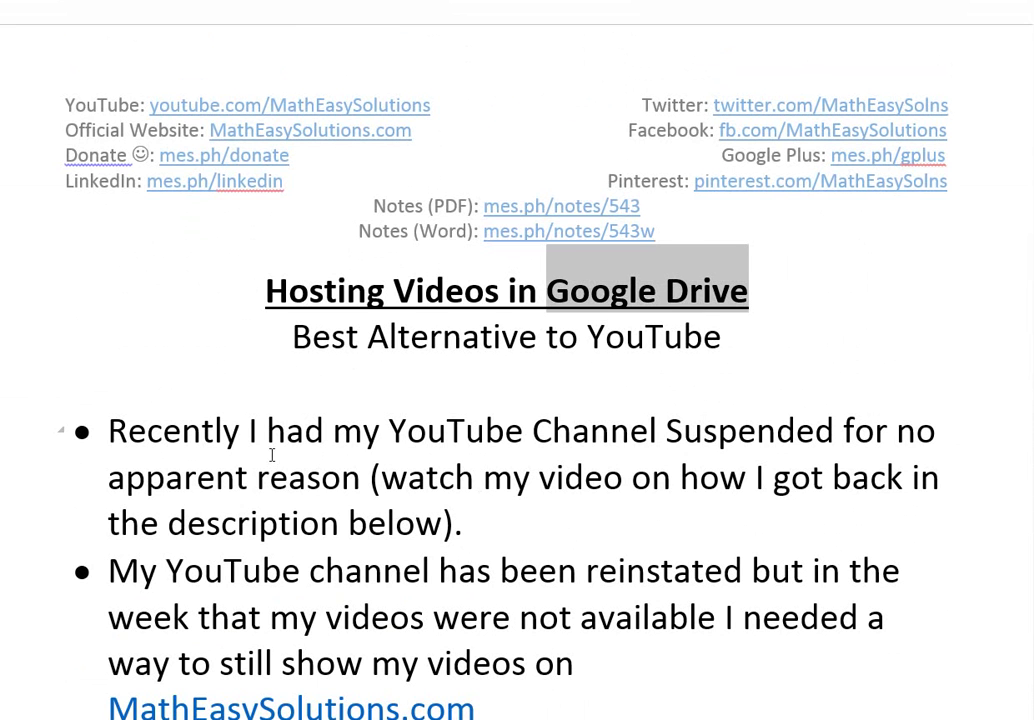